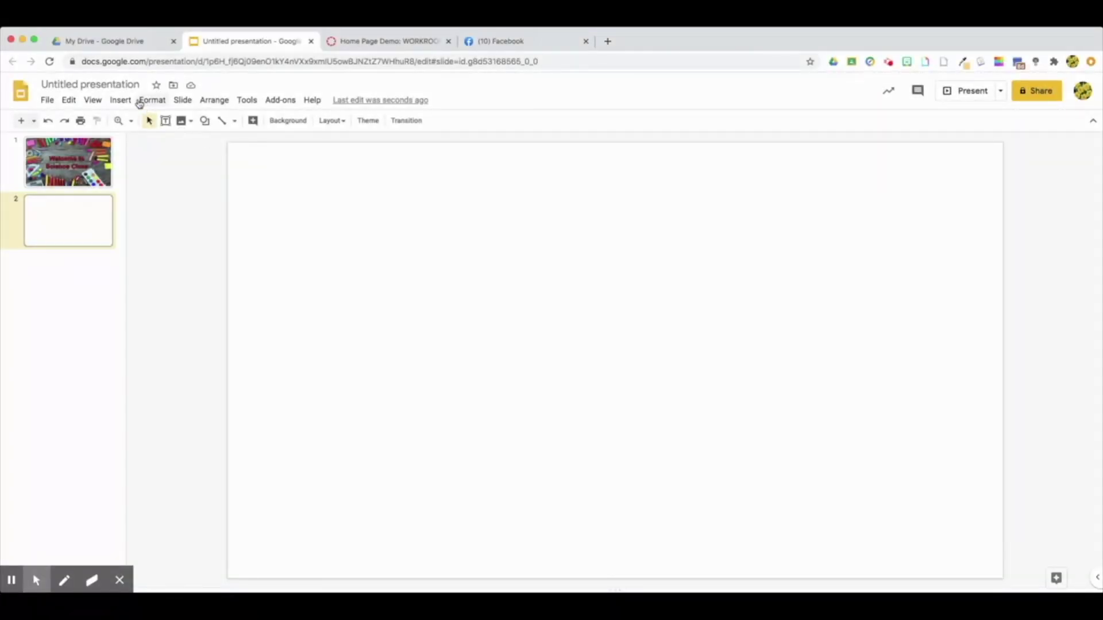
Insert 'Module 1' word art on the second slide and fill it black
{"action": "left_click", "coordinate": [122, 101]}
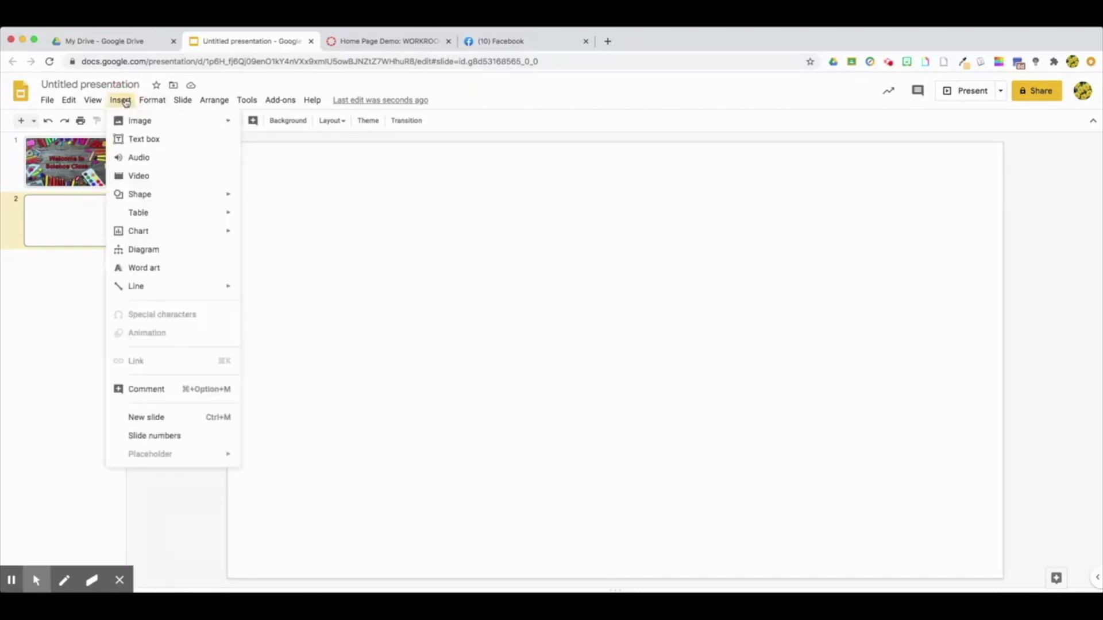
{"action": "left_click", "coordinate": [162, 269]}
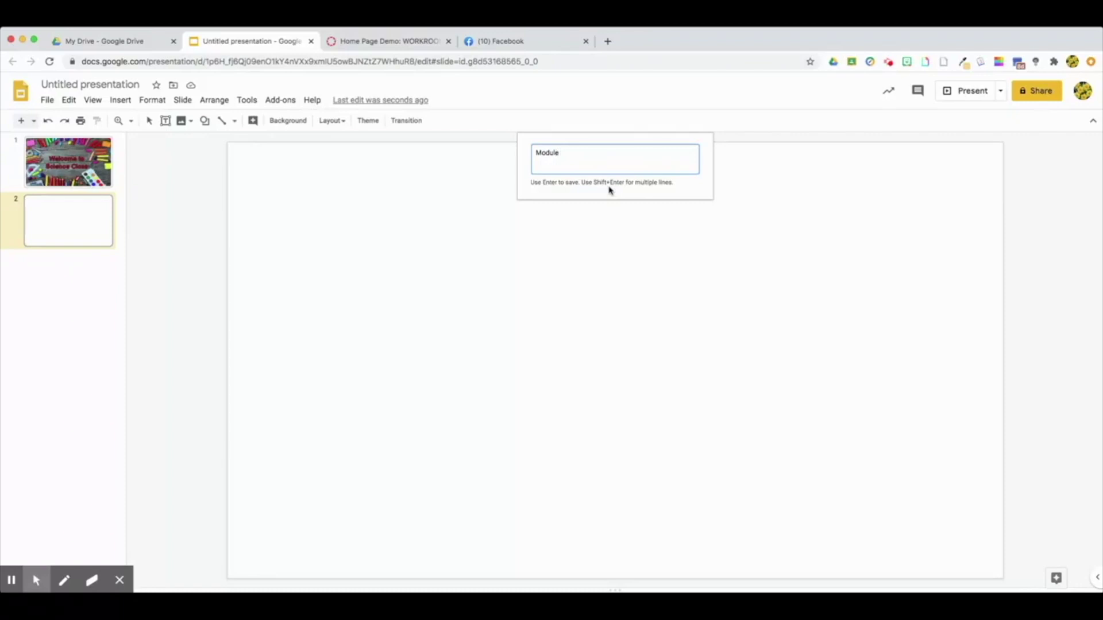
{"action": "key", "text": "Return"}
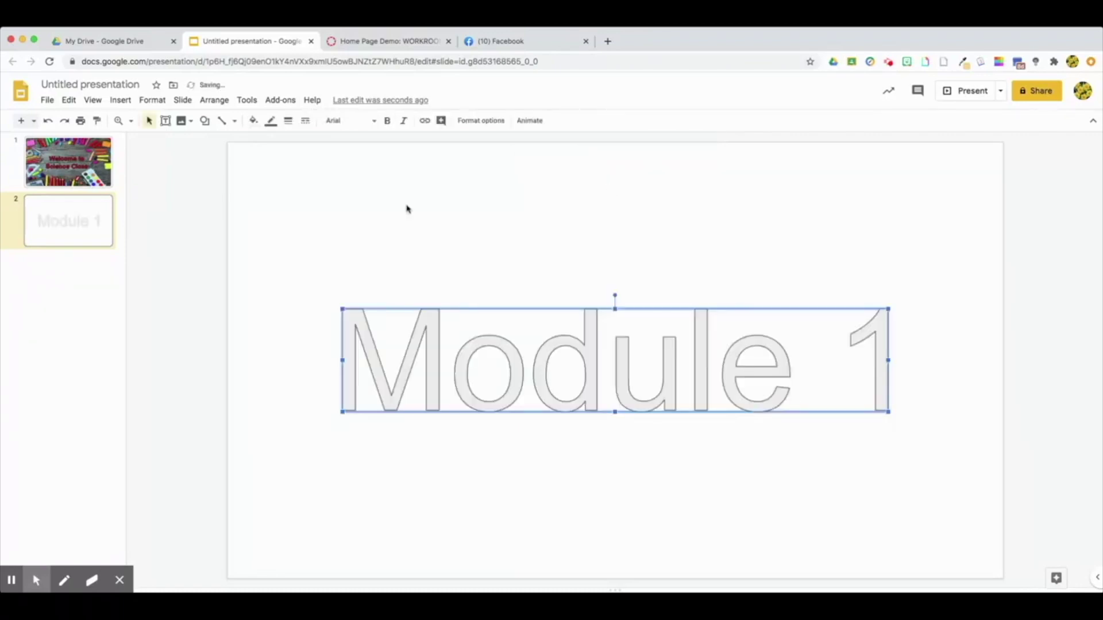
{"action": "left_click", "coordinate": [253, 120]}
{"action": "left_click", "coordinate": [256, 182]}
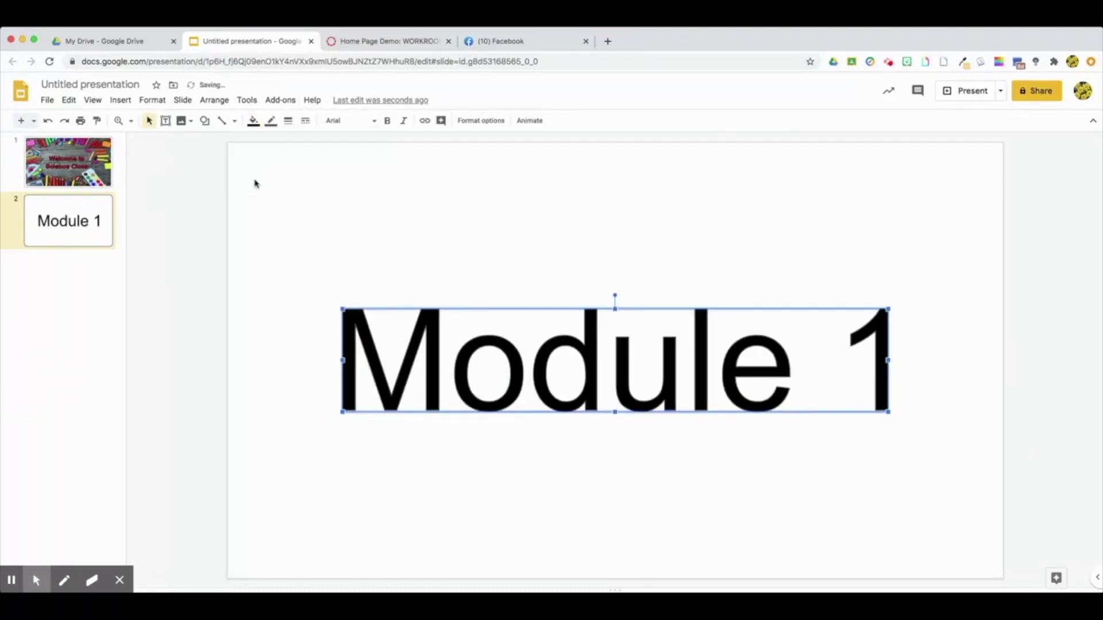
Set the Module 1 word art font to Balsamiq Sans and give it an outline colour
{"action": "left_click", "coordinate": [333, 121]}
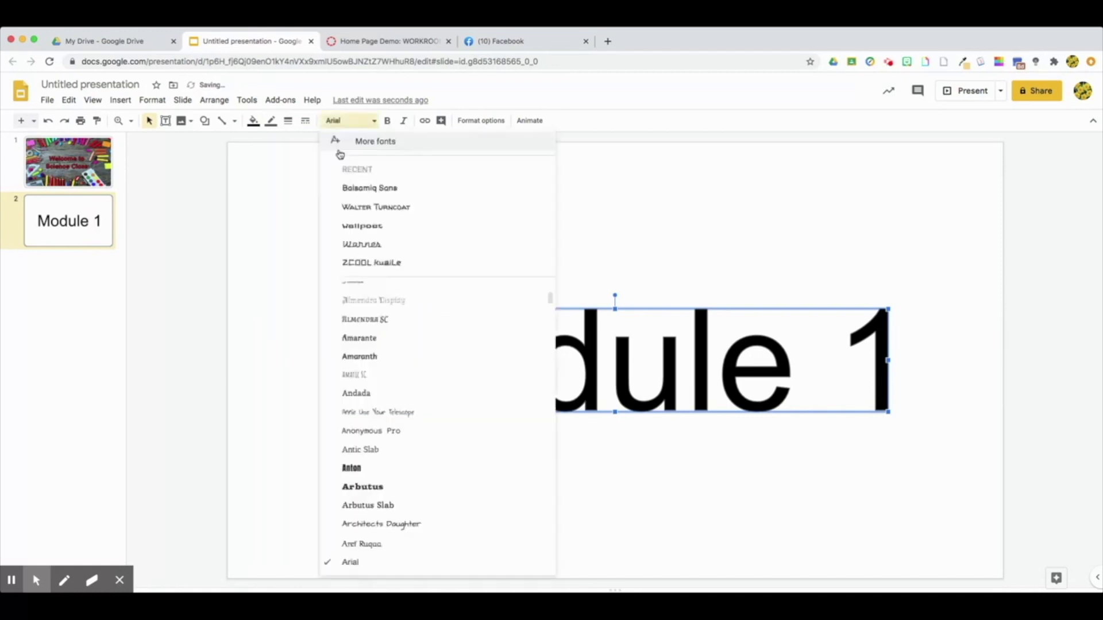
{"action": "left_click", "coordinate": [356, 189]}
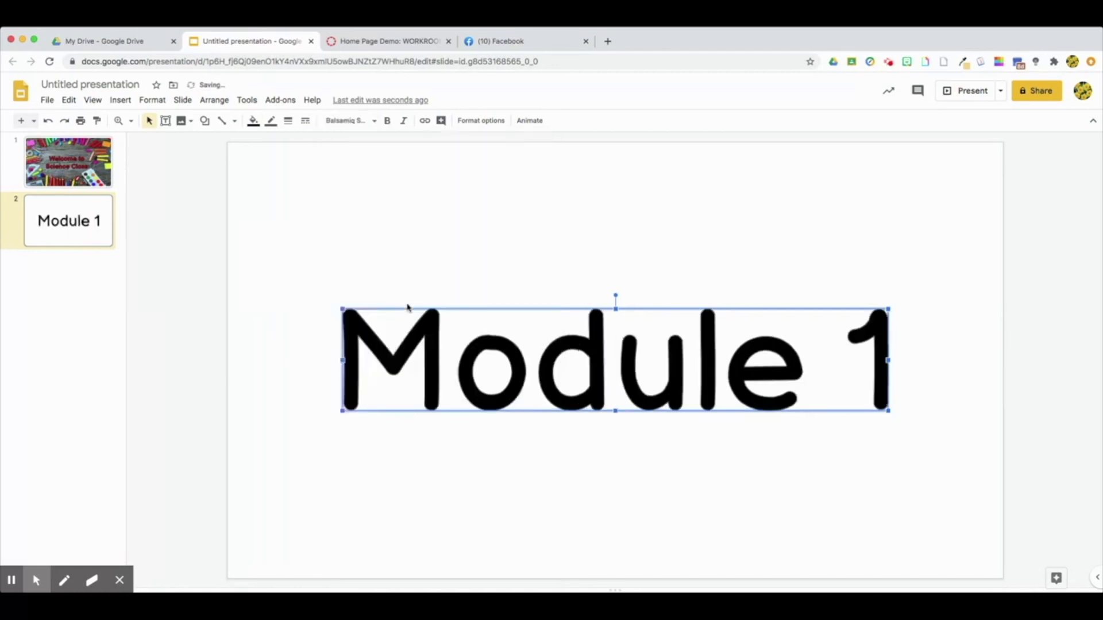
{"action": "left_click", "coordinate": [271, 122]}
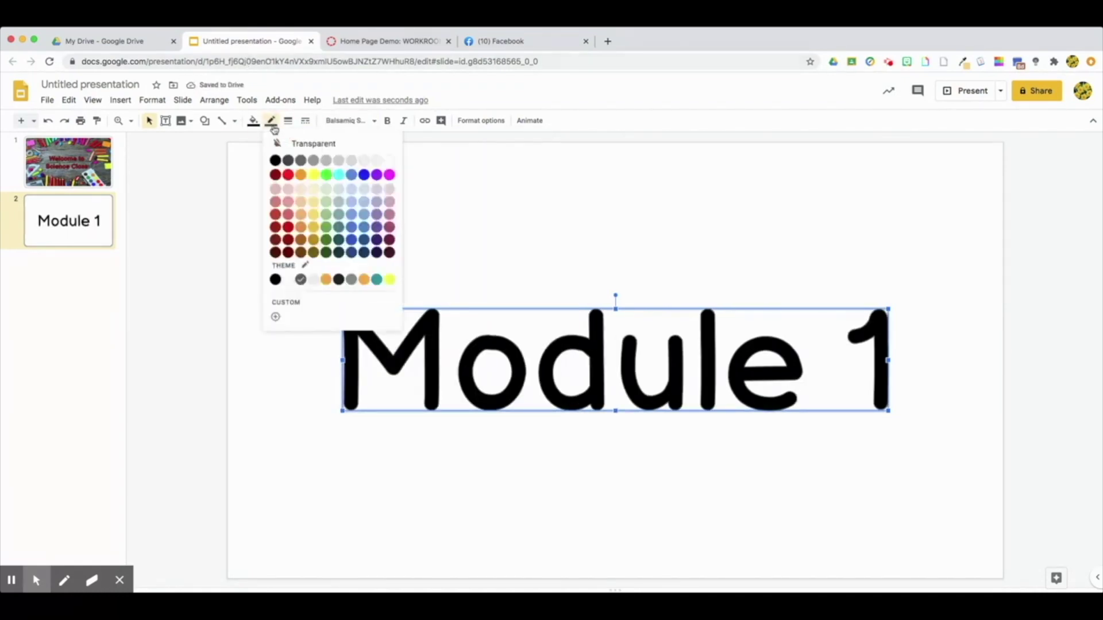
{"action": "left_click", "coordinate": [275, 161]}
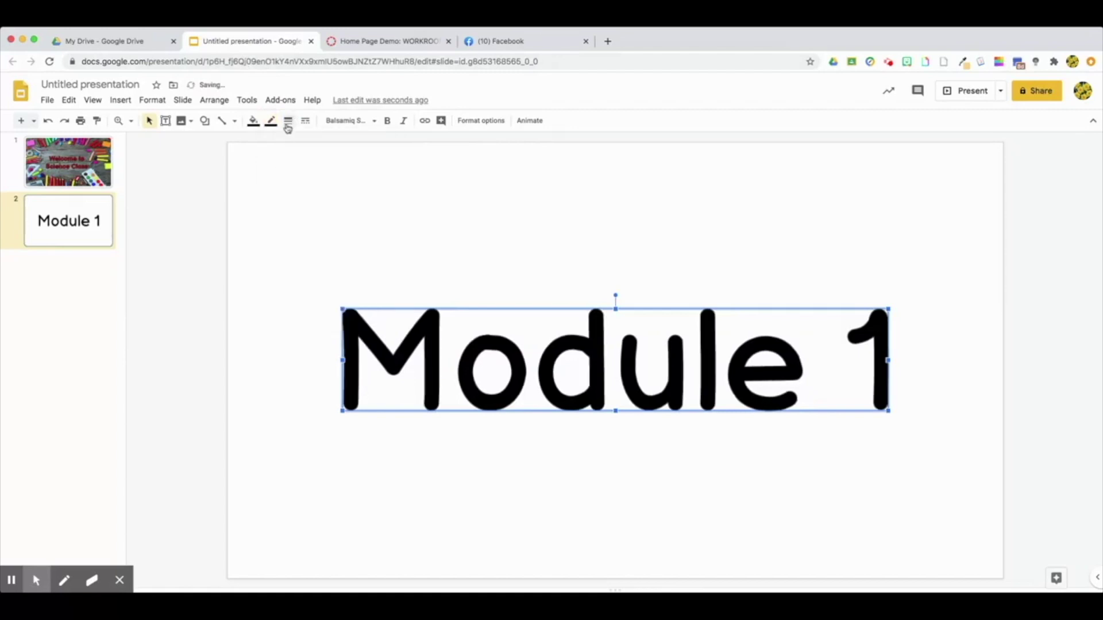
{"action": "left_click", "coordinate": [349, 272]}
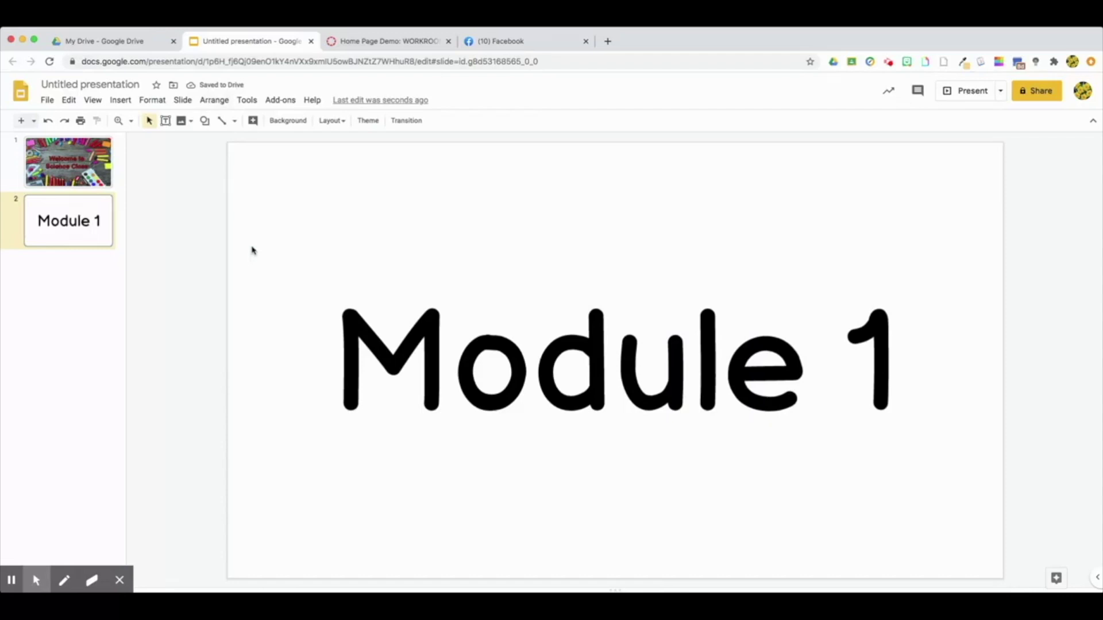
Draw a large rounded rectangle around the slide centre
{"action": "left_click", "coordinate": [205, 122]}
{"action": "mouse_move", "coordinate": [218, 141]}
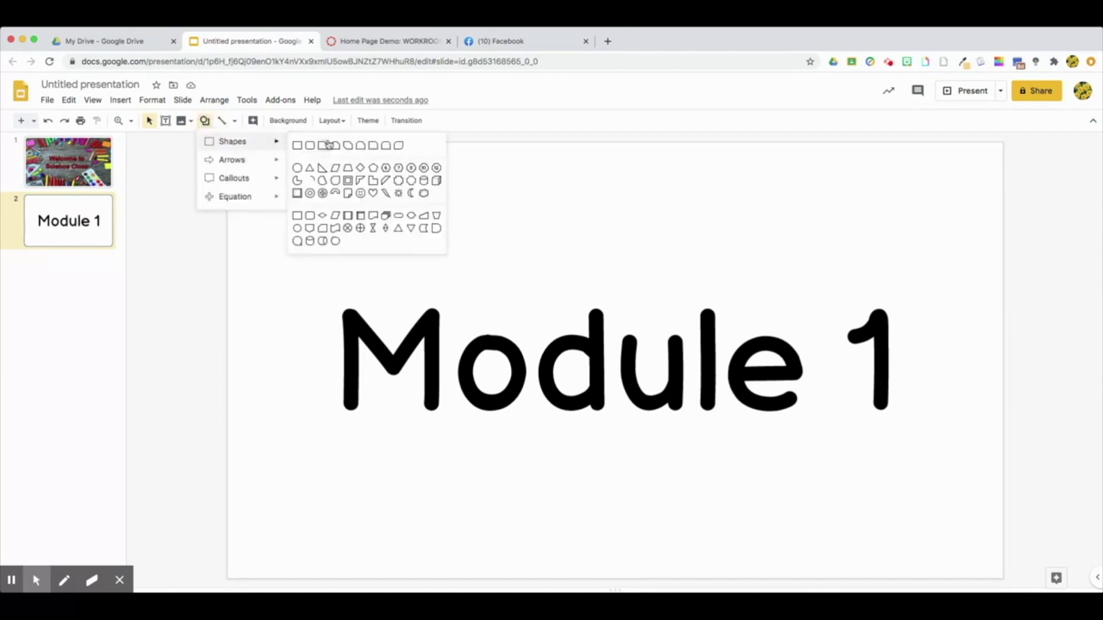
{"action": "left_click", "coordinate": [328, 145]}
{"action": "left_click_drag", "start_coordinate": [301, 253], "coordinate": [934, 467]}
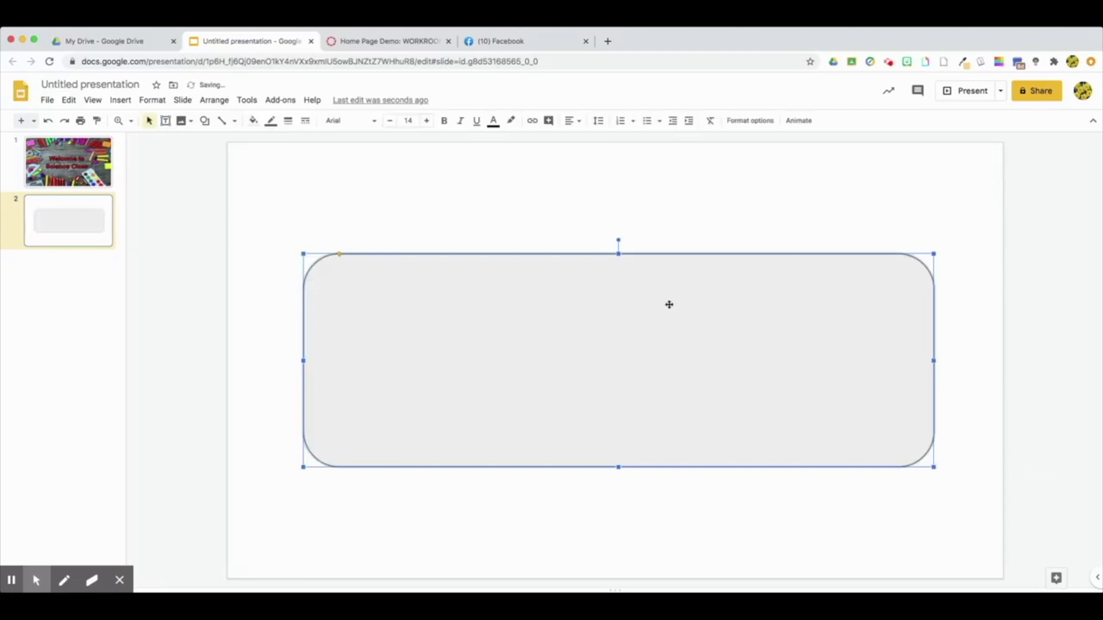
Fill the rounded rectangle yellow with a dark 4px outline
{"action": "left_click", "coordinate": [253, 121]}
{"action": "left_click", "coordinate": [294, 197]}
{"action": "left_click", "coordinate": [271, 120]}
{"action": "left_click", "coordinate": [277, 160]}
{"action": "left_click", "coordinate": [289, 120]}
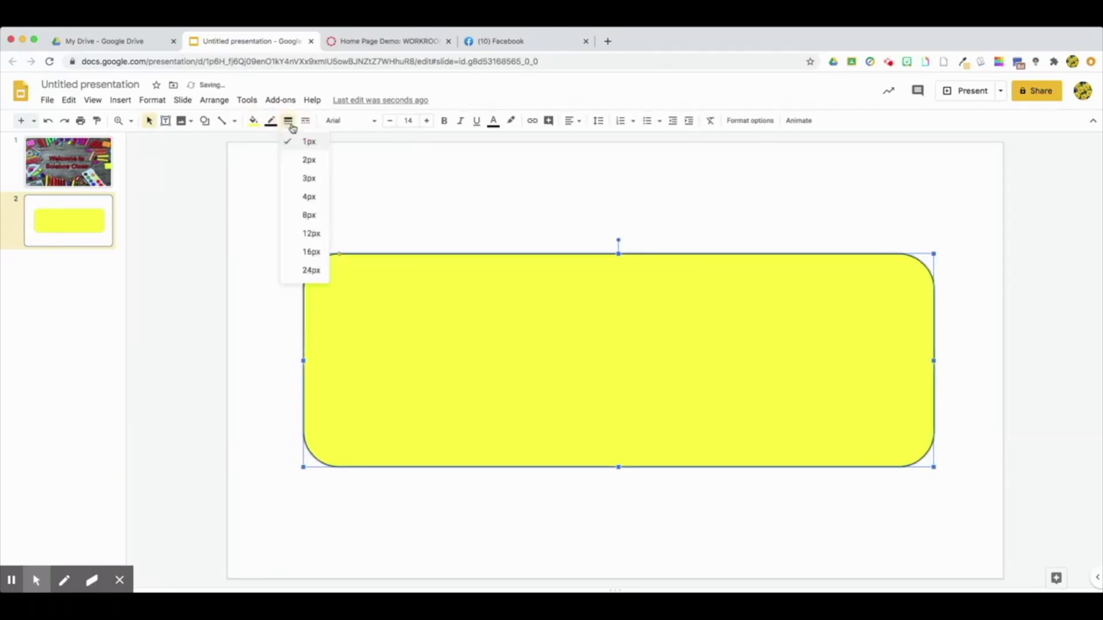
{"action": "left_click", "coordinate": [310, 197]}
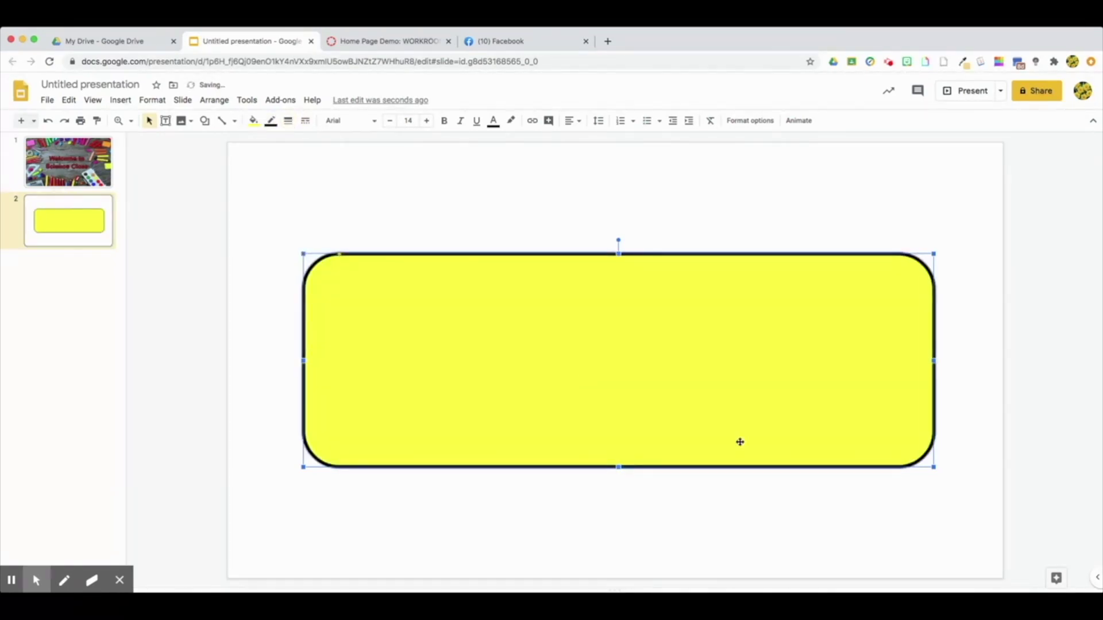
Send the yellow rectangle behind the Module 1 text
{"action": "left_click", "coordinate": [694, 492]}
{"action": "left_click", "coordinate": [604, 390]}
{"action": "right_click", "coordinate": [603, 390]}
{"action": "mouse_move", "coordinate": [640, 406]}
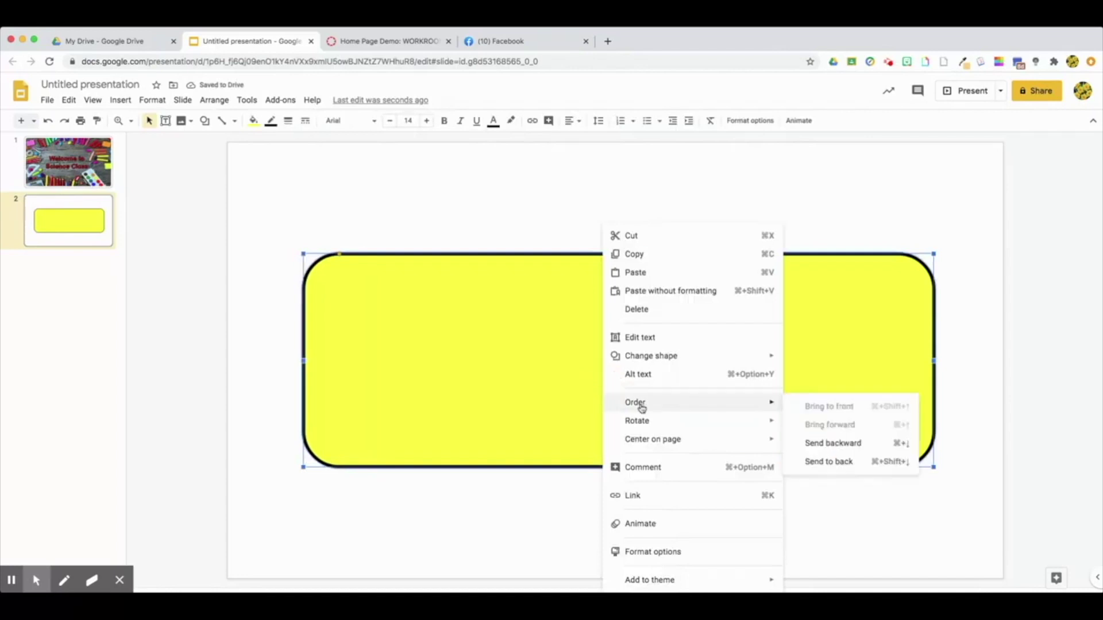
{"action": "left_click", "coordinate": [847, 468]}
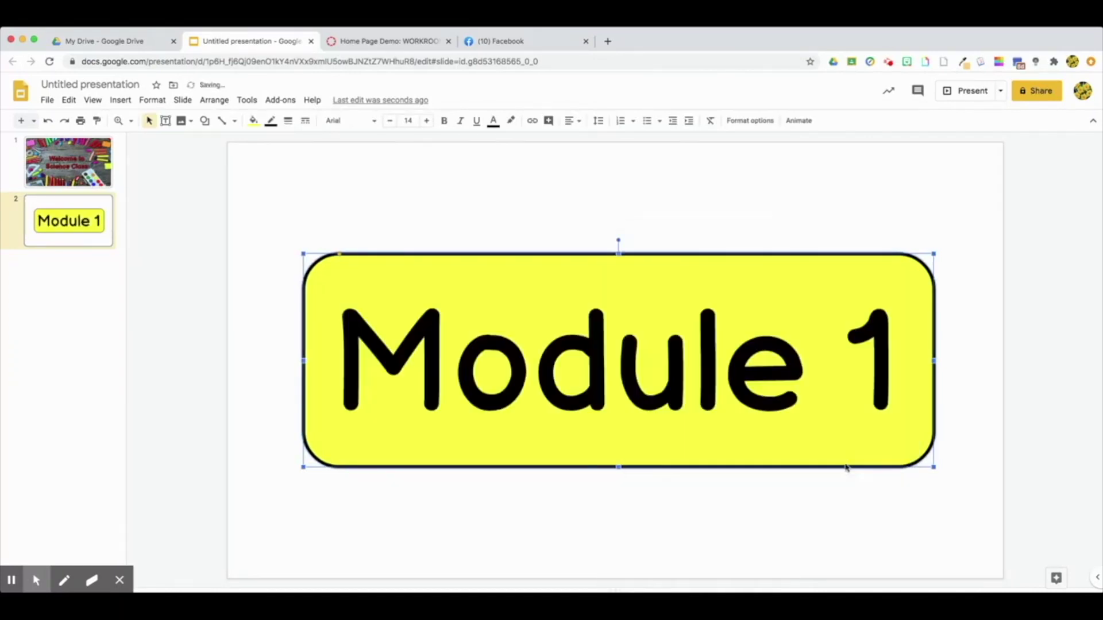
{"action": "left_click", "coordinate": [834, 496]}
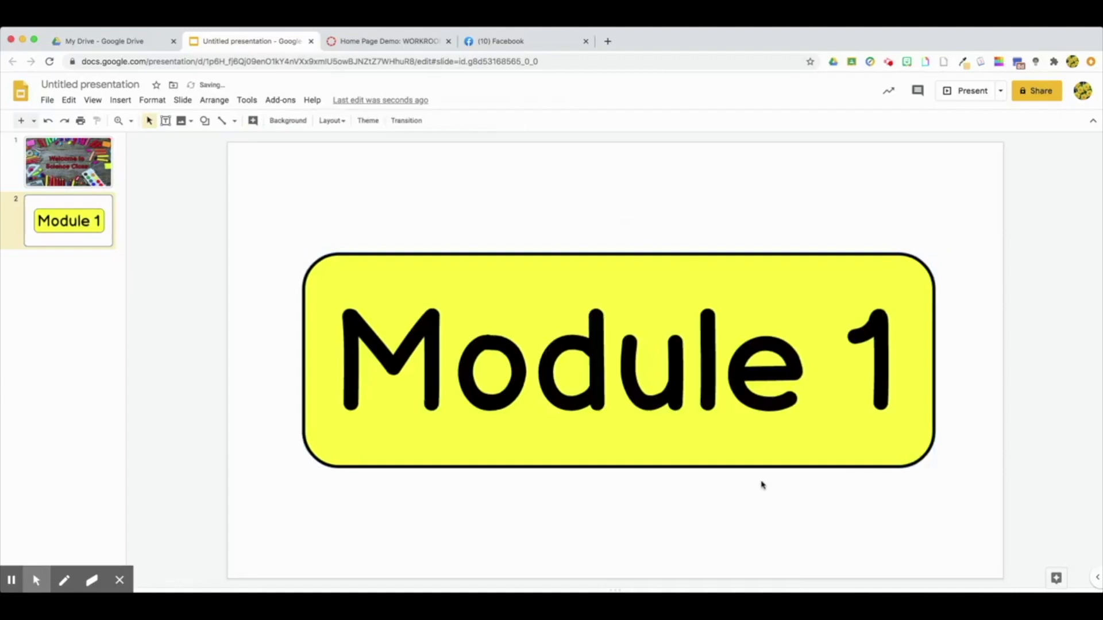
{"action": "left_click", "coordinate": [46, 106]}
{"action": "mouse_move", "coordinate": [76, 258]}
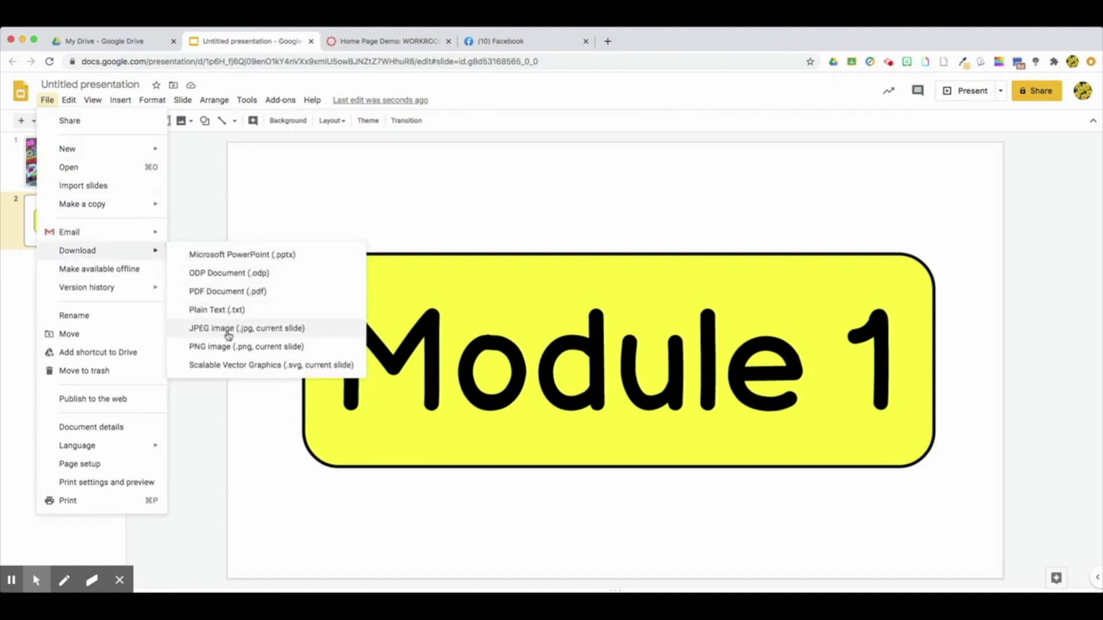
{"action": "left_click", "coordinate": [378, 183]}
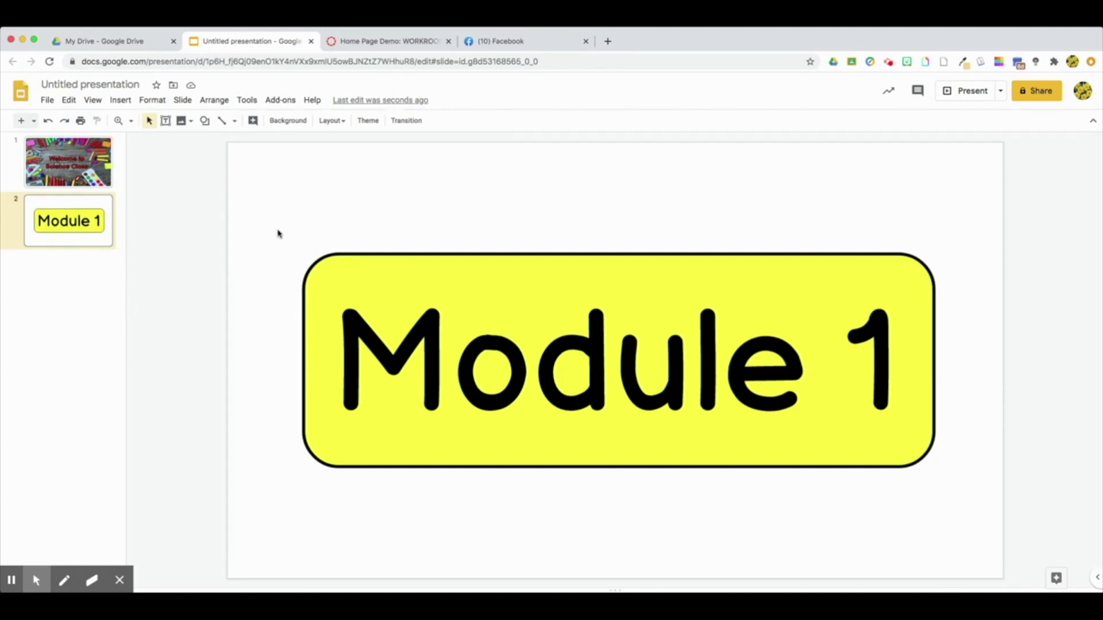
Marquee-select the rectangle and Module 1 text together as one button
{"action": "left_click_drag", "start_coordinate": [278, 233], "coordinate": [953, 490]}
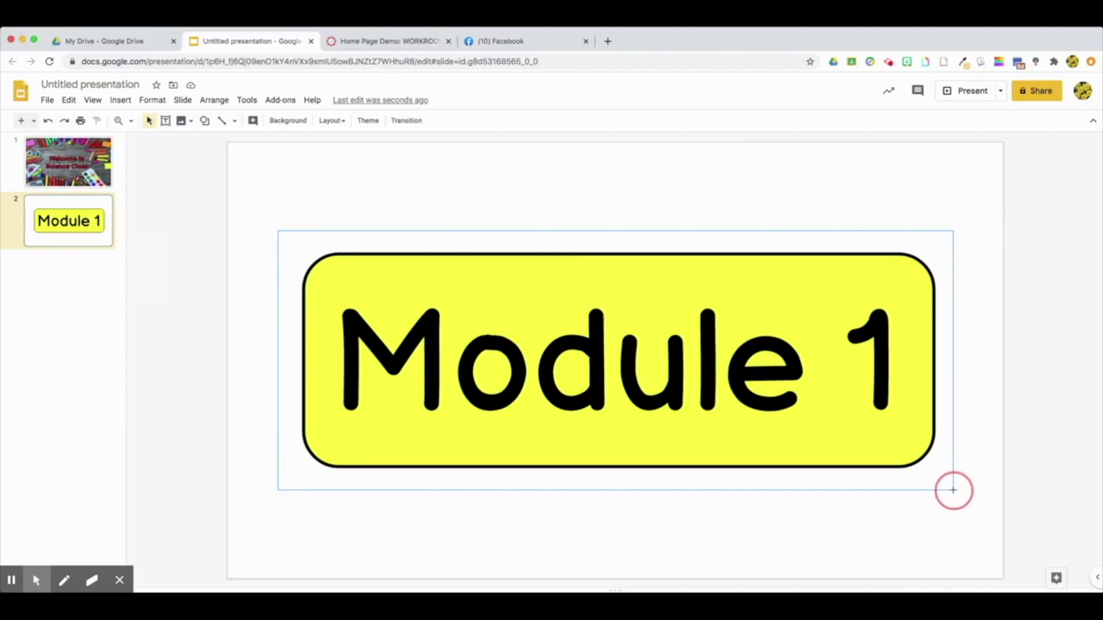
{"action": "left_click_drag", "start_coordinate": [953, 490], "coordinate": [953, 489]}
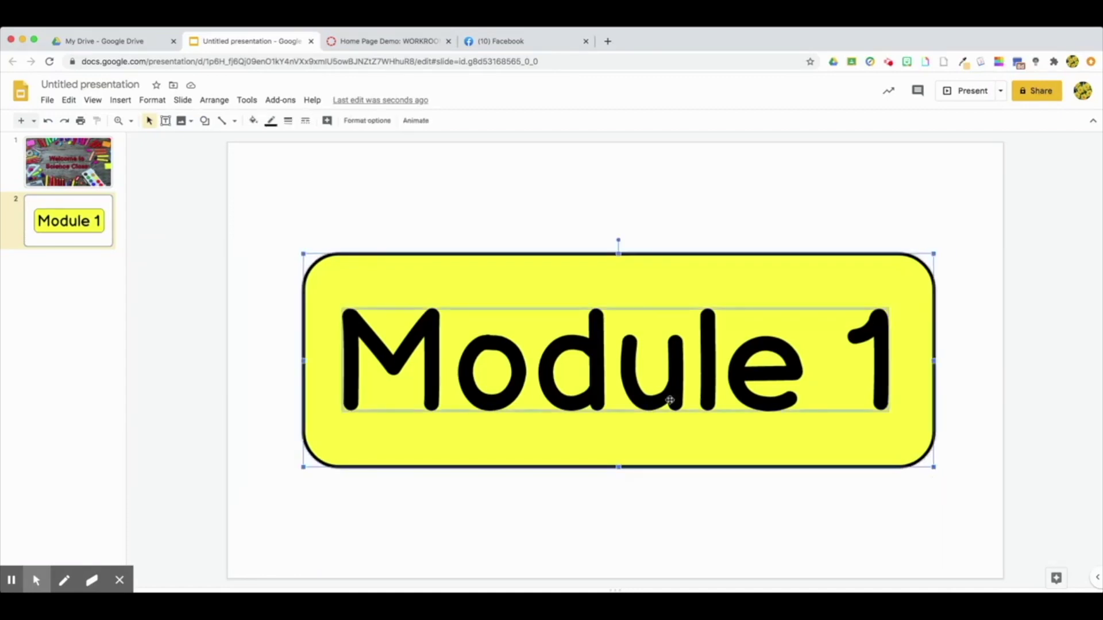
{"action": "left_click", "coordinate": [273, 252]}
Start and cancel a Cmd+Shift+4 screenshot, then switch to the Canvas Home Page Demo tab
{"action": "key", "text": "super+shift+4"}
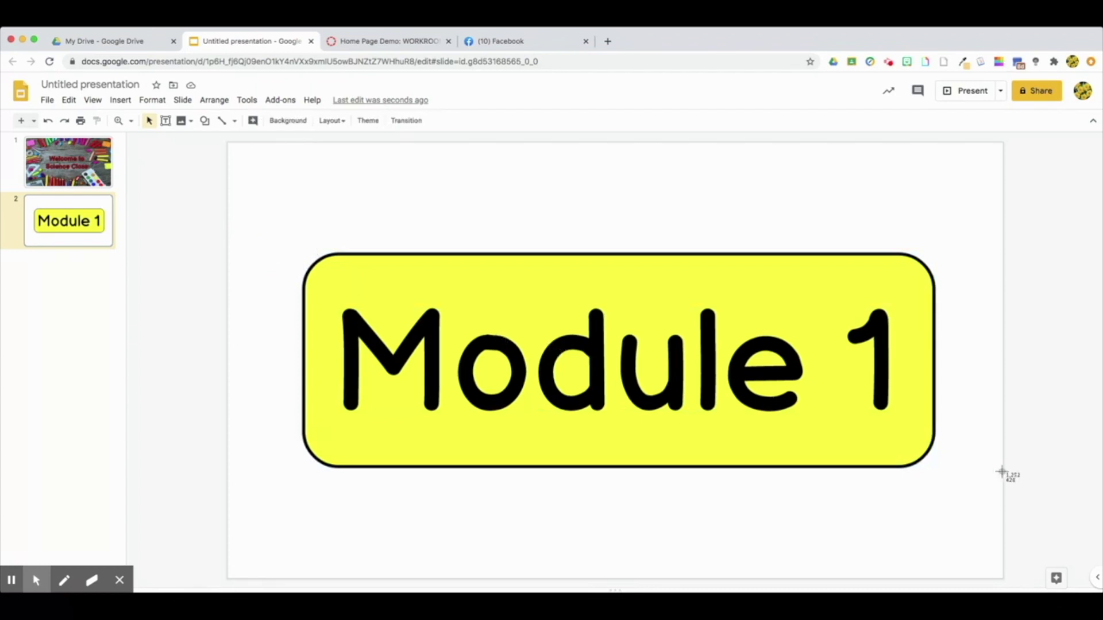
{"action": "key", "text": "Escape"}
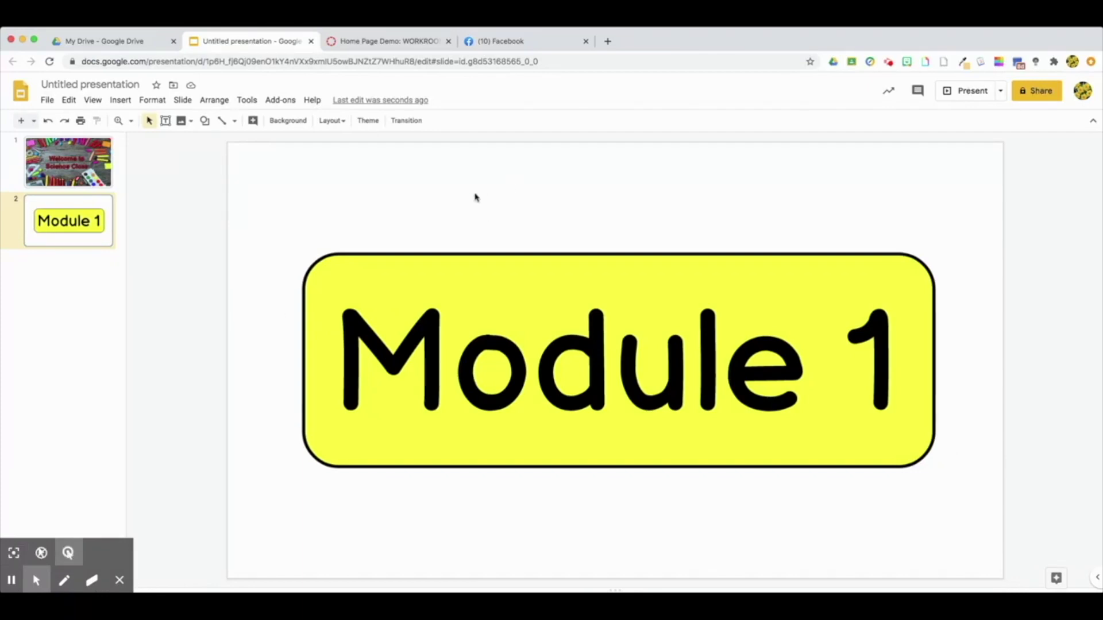
{"action": "key", "text": "ctrl+Tab"}
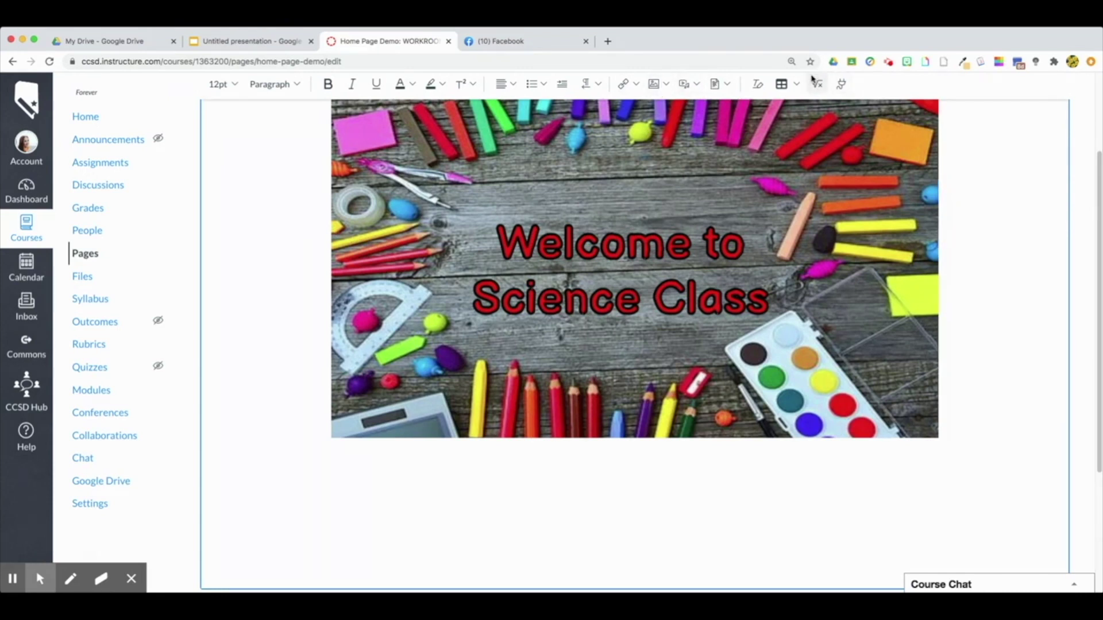
Insert a 1x4 table below the banner and place the cursor in its first cell
{"action": "left_click", "coordinate": [788, 85]}
{"action": "mouse_move", "coordinate": [812, 108]}
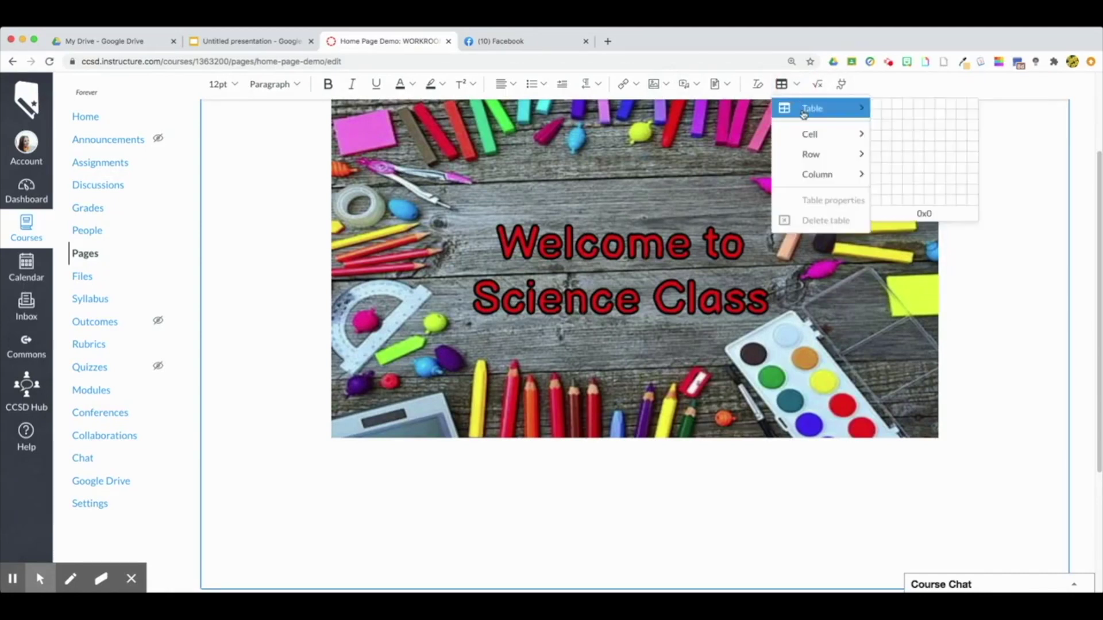
{"action": "left_click", "coordinate": [907, 110]}
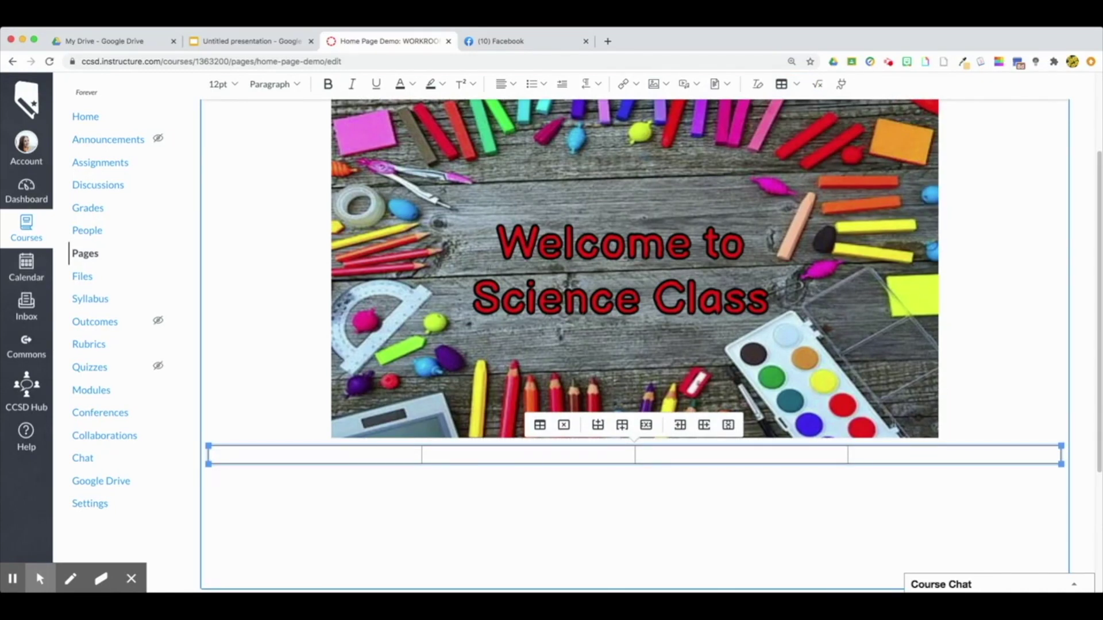
{"action": "left_click", "coordinate": [363, 457]}
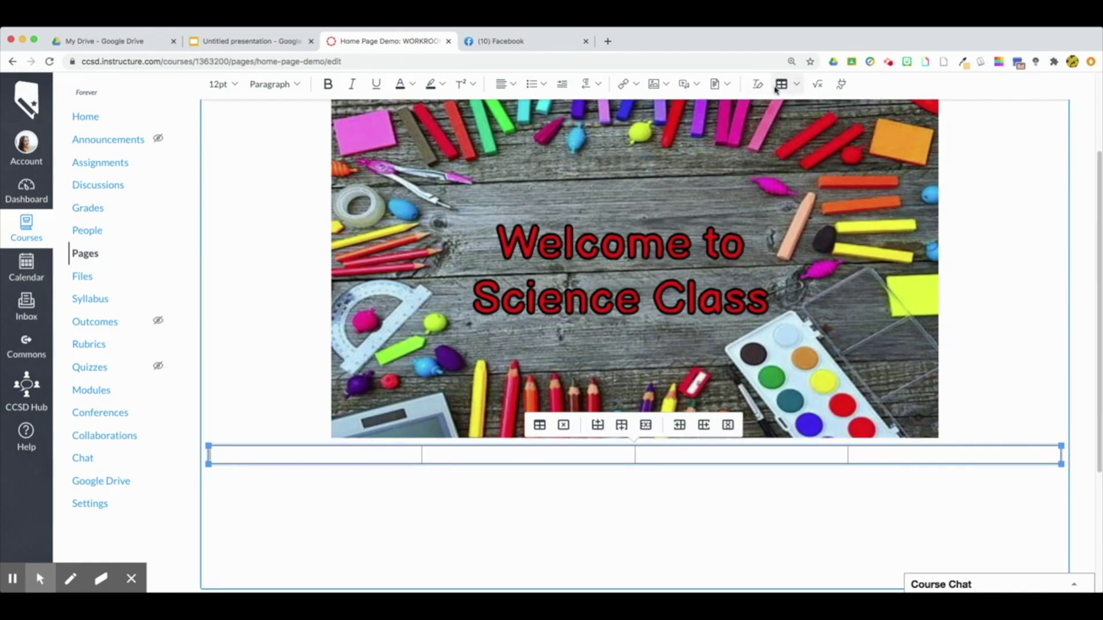
Upload the yellow Module 1 image into cell one and insert the orange Module 2 course image into cell two
{"action": "left_click", "coordinate": [665, 86]}
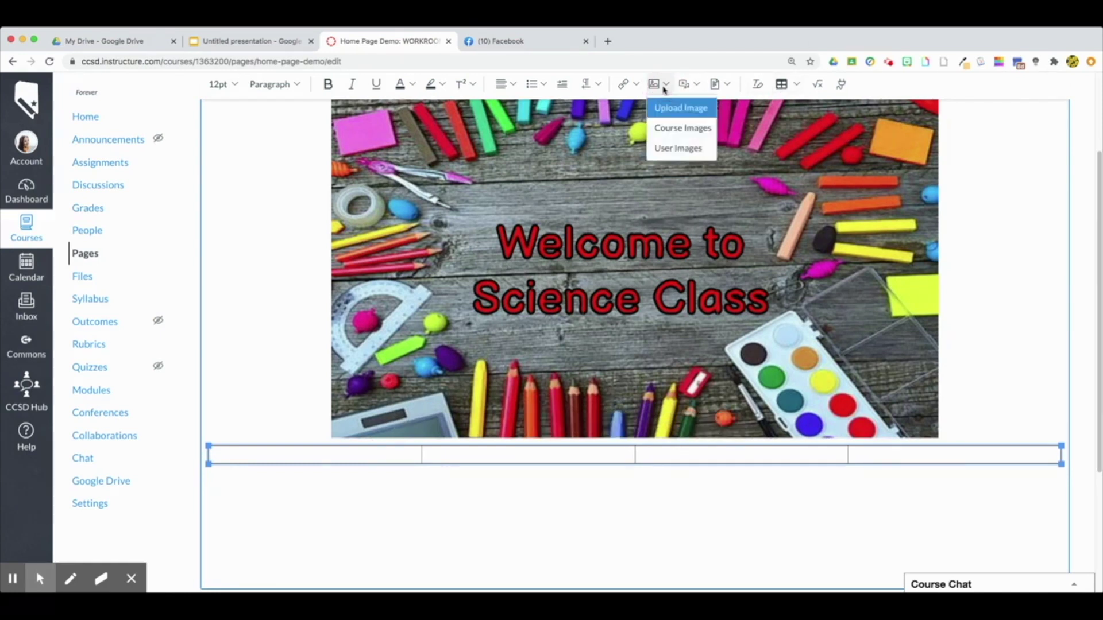
{"action": "left_click", "coordinate": [668, 110]}
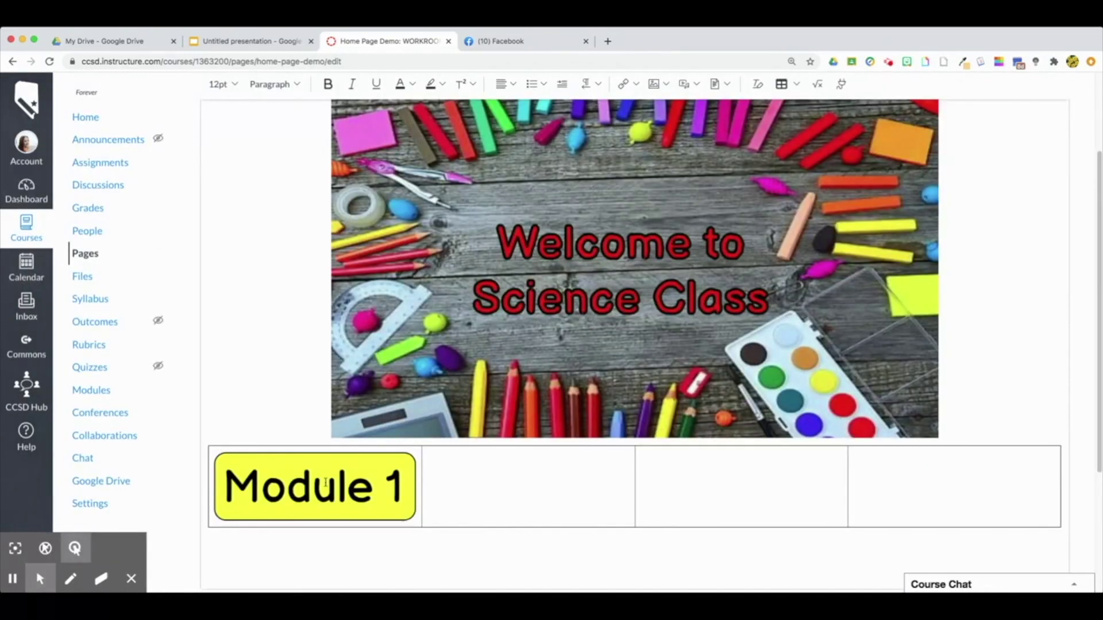
{"action": "left_click", "coordinate": [518, 483]}
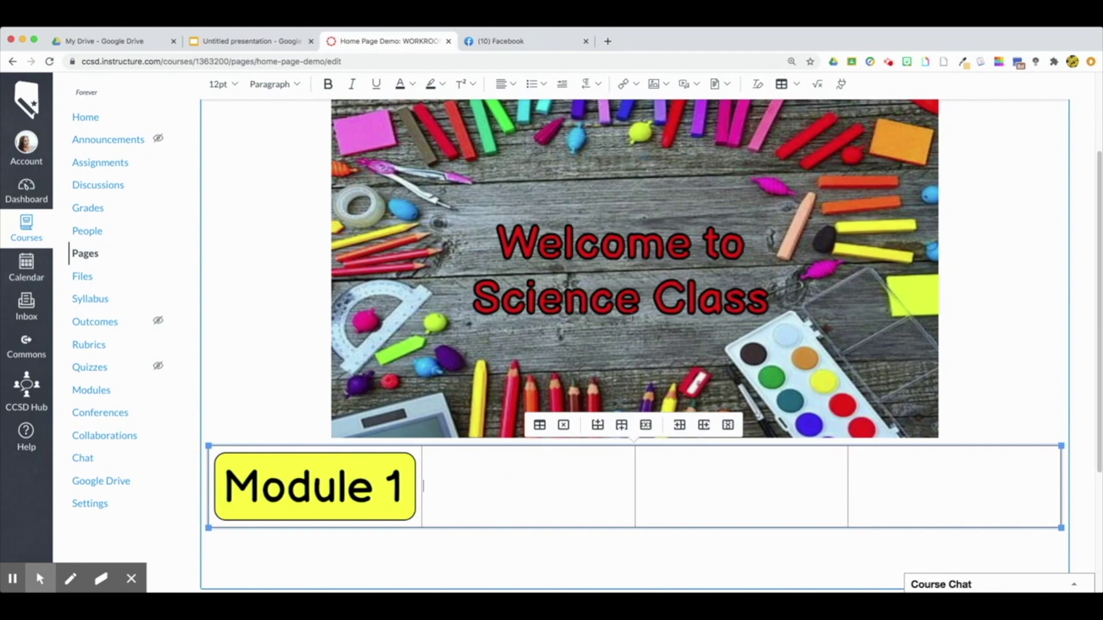
{"action": "left_click", "coordinate": [658, 84]}
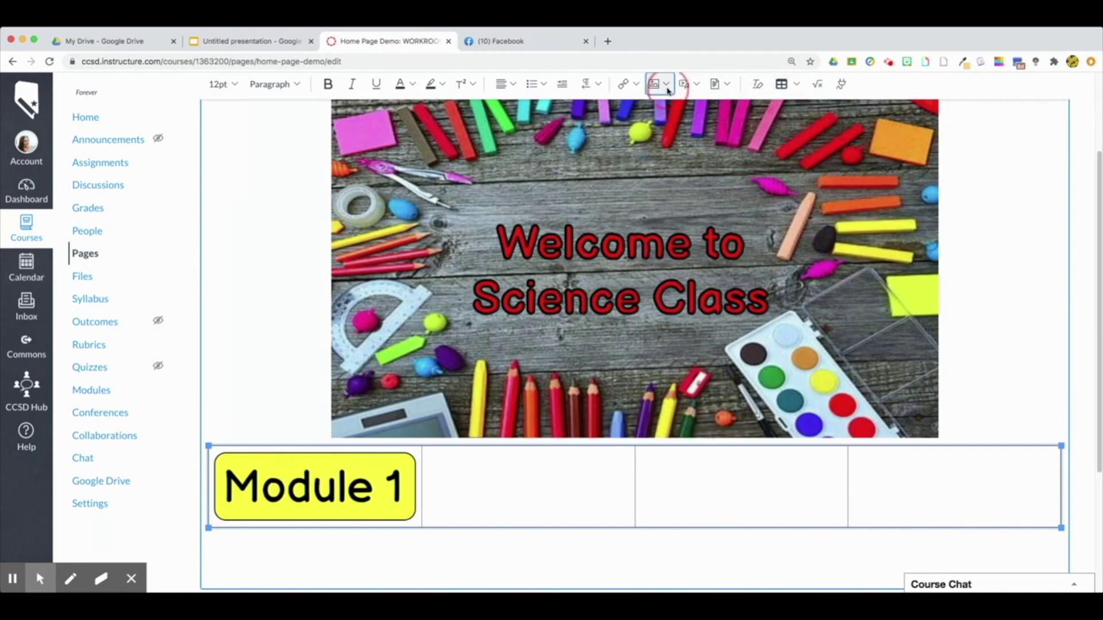
{"action": "left_click", "coordinate": [675, 131]}
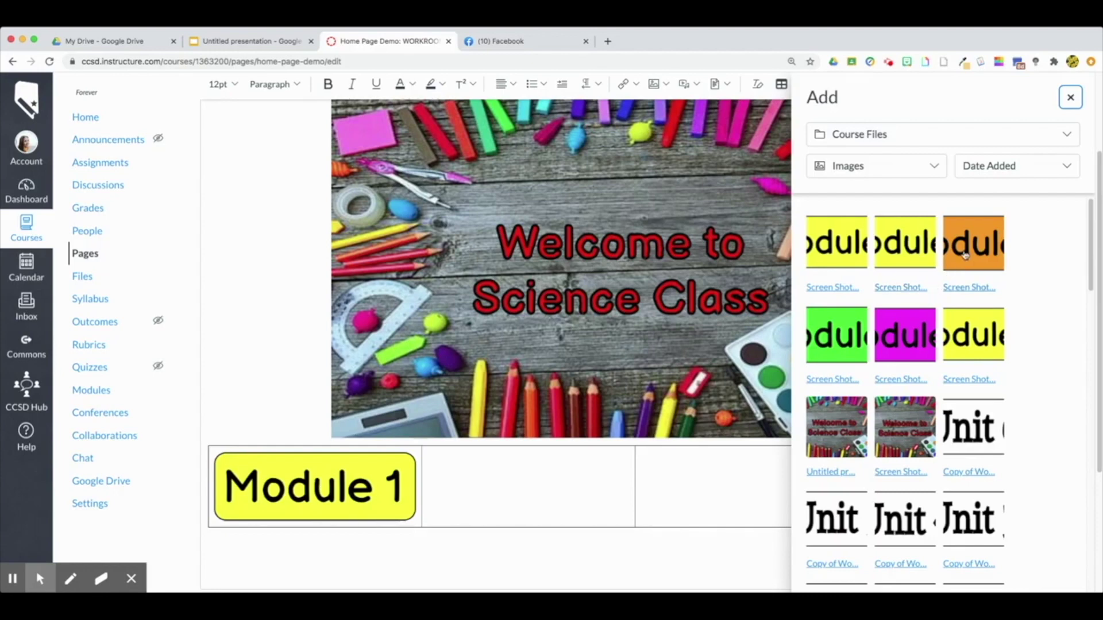
{"action": "left_click", "coordinate": [913, 253]}
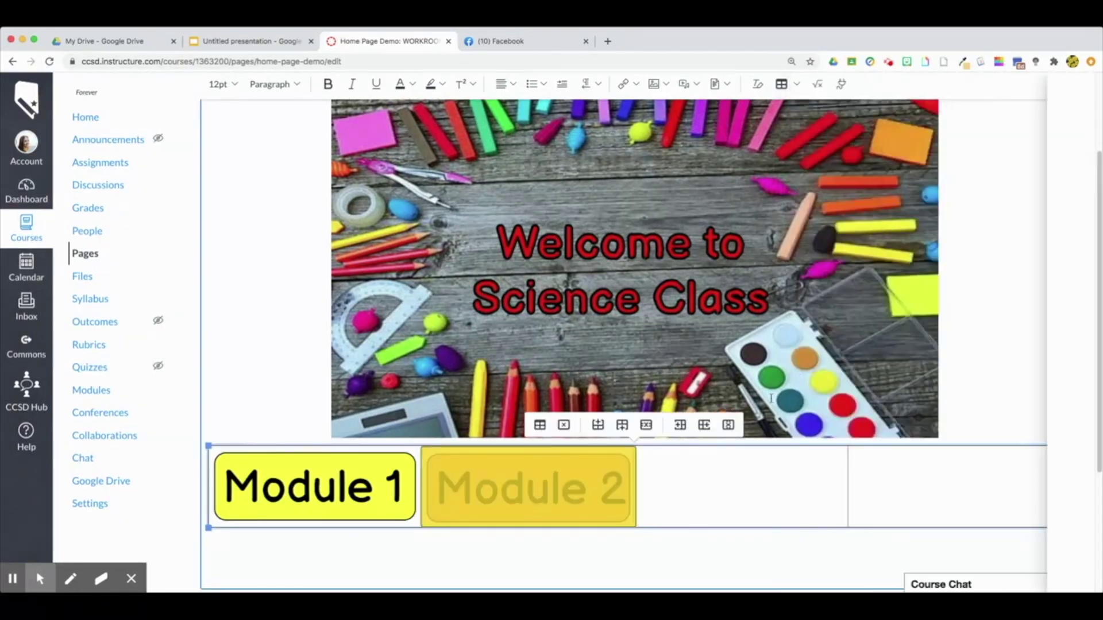
{"action": "left_click", "coordinate": [666, 85]}
Insert the magenta Module 3 and green Module 4 course images into the third and fourth cells
{"action": "left_click", "coordinate": [681, 127]}
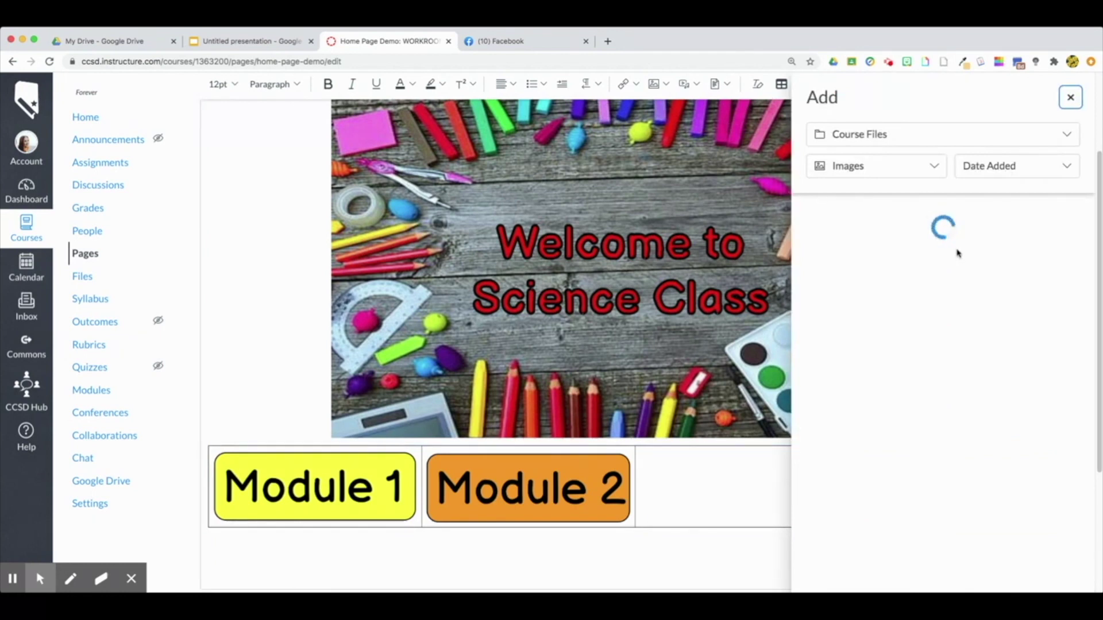
{"action": "left_click_drag", "start_coordinate": [912, 332], "coordinate": [747, 482]}
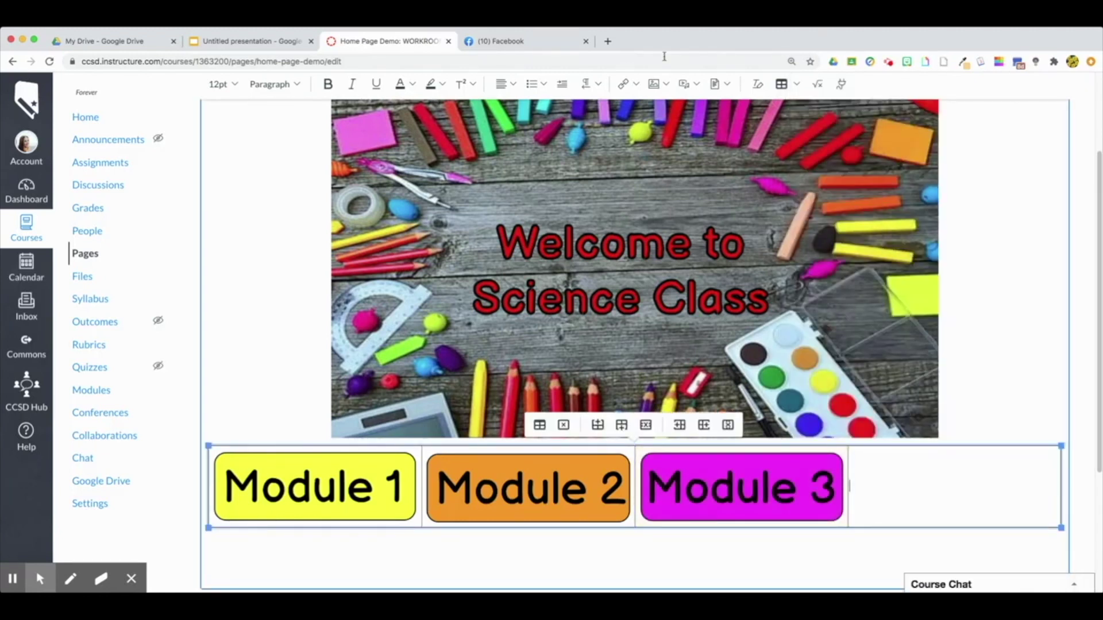
{"action": "left_click", "coordinate": [662, 85]}
{"action": "left_click", "coordinate": [678, 128]}
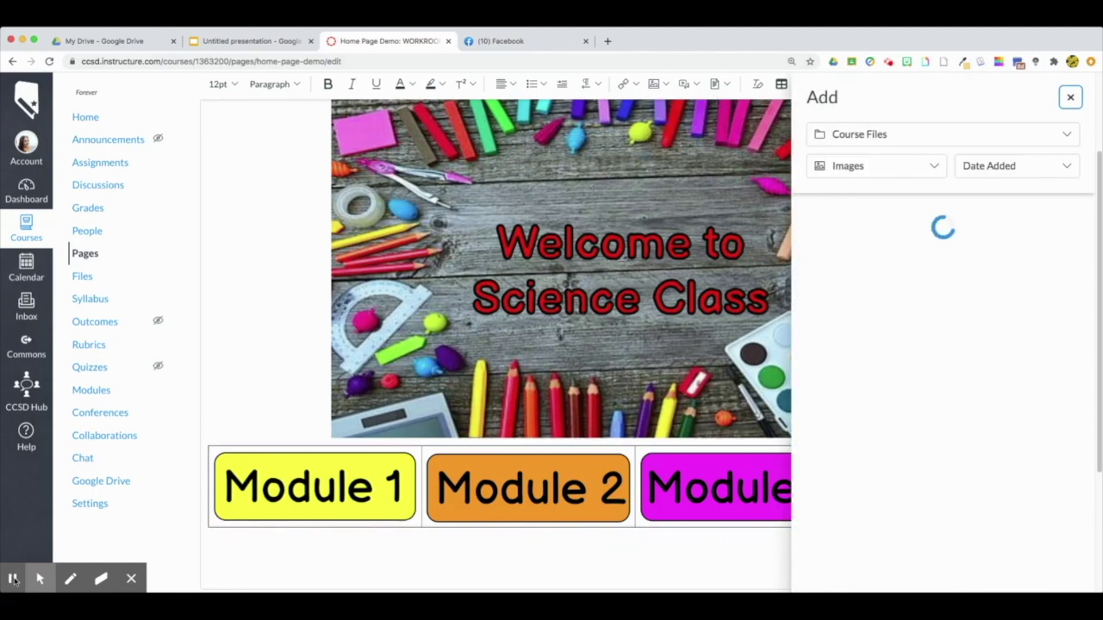
{"action": "left_click", "coordinate": [13, 579]}
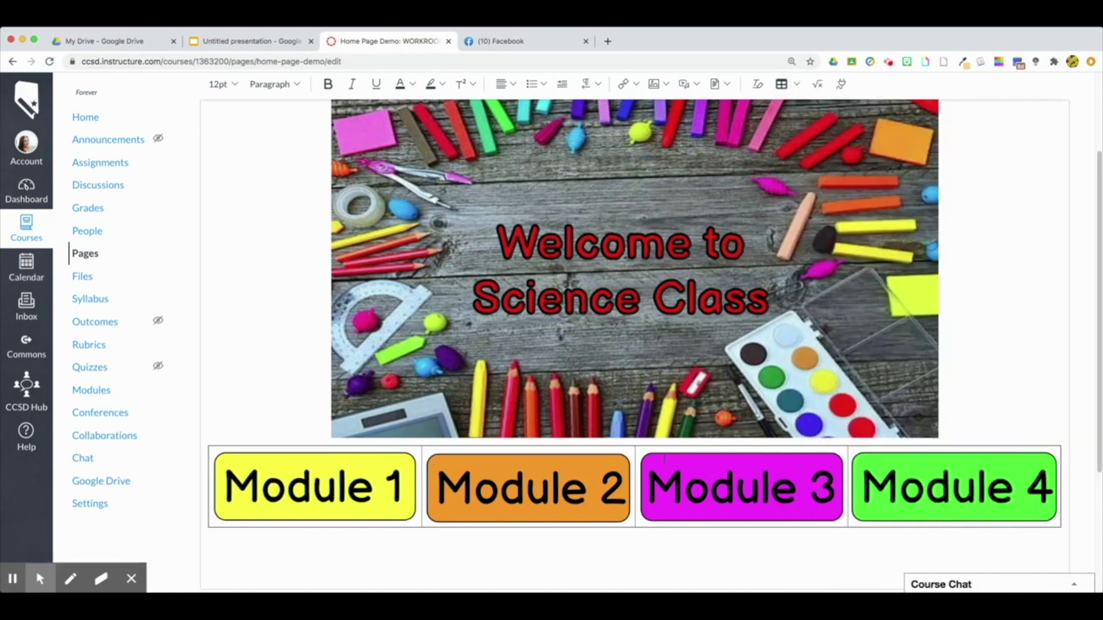
{"action": "scroll", "coordinate": [695, 477], "scroll_direction": "down", "scroll_amount": 2}
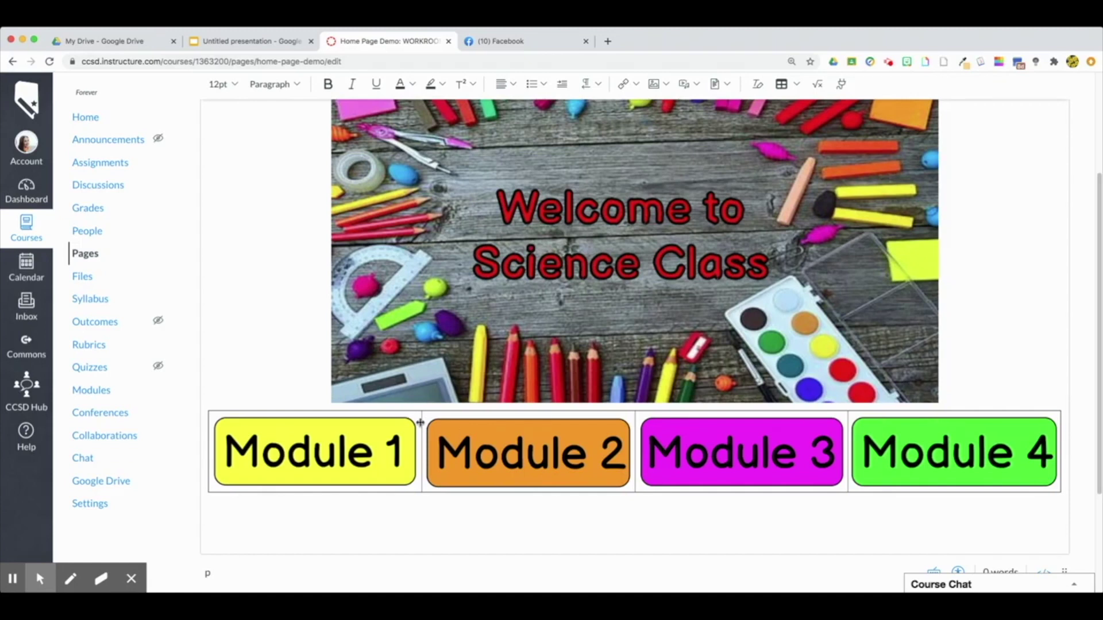
In Table properties, set the border style to Hidden and border colour to #ffffff, then save
{"action": "left_click", "coordinate": [894, 435]}
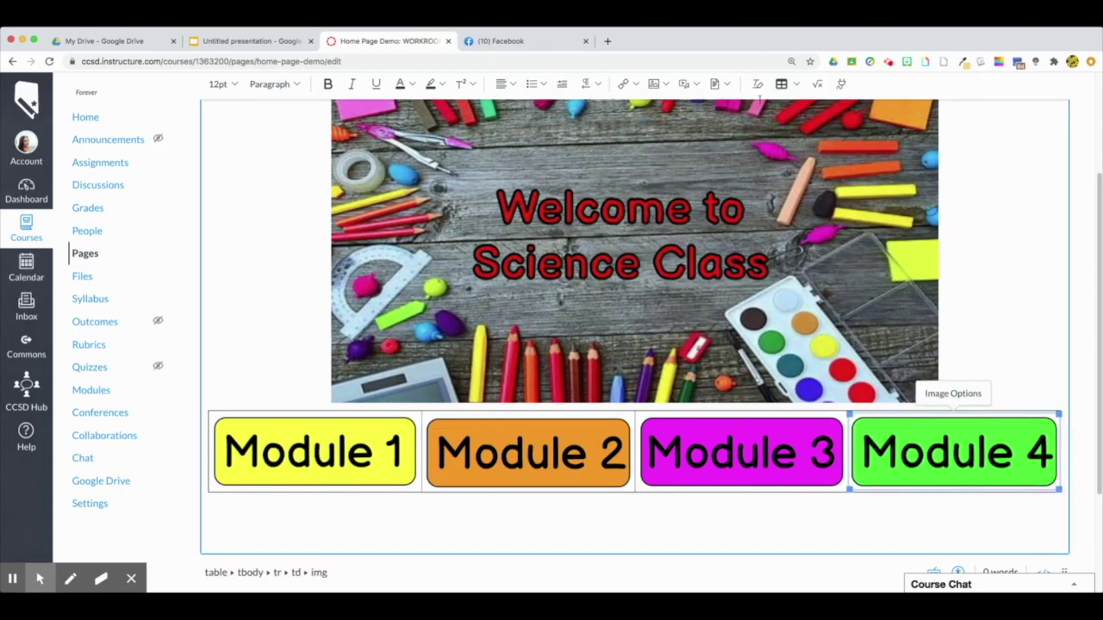
{"action": "left_click", "coordinate": [793, 87]}
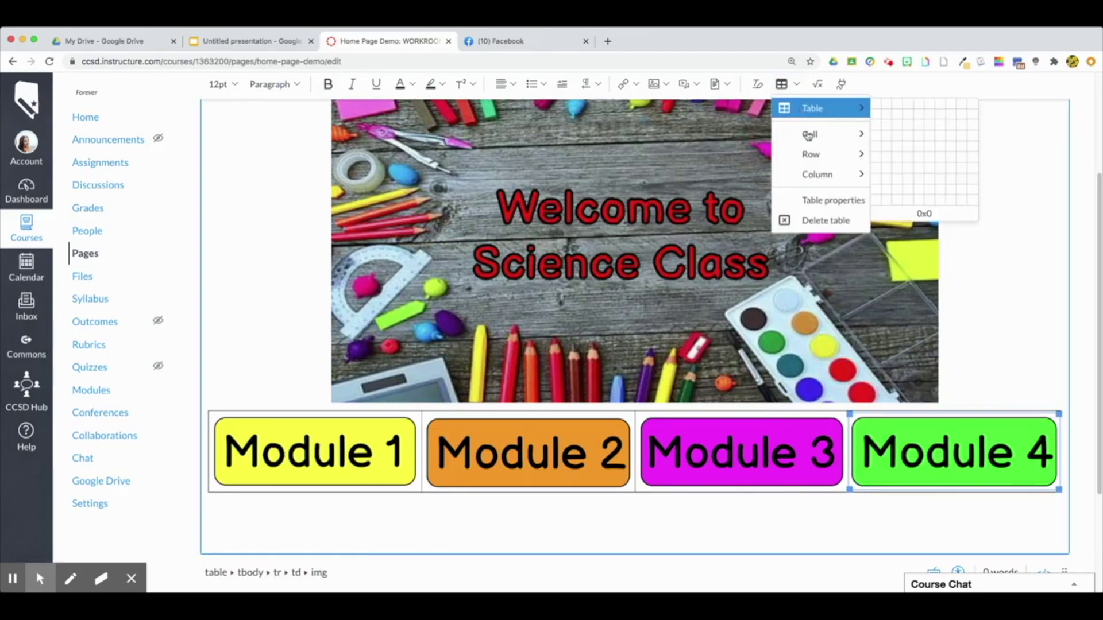
{"action": "left_click", "coordinate": [823, 206]}
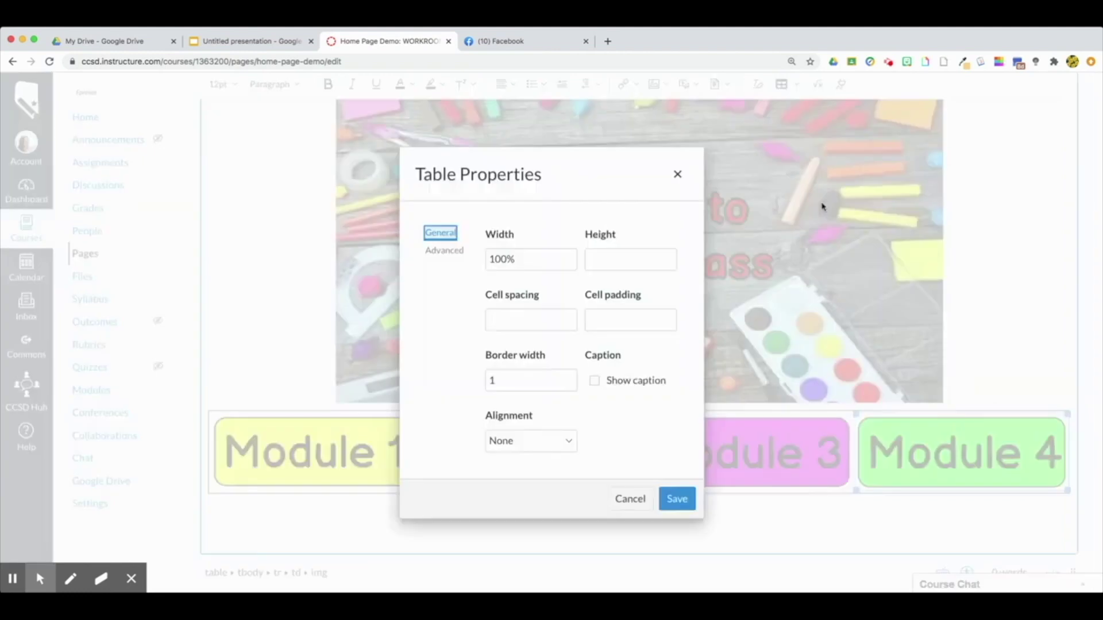
{"action": "left_click", "coordinate": [452, 253]}
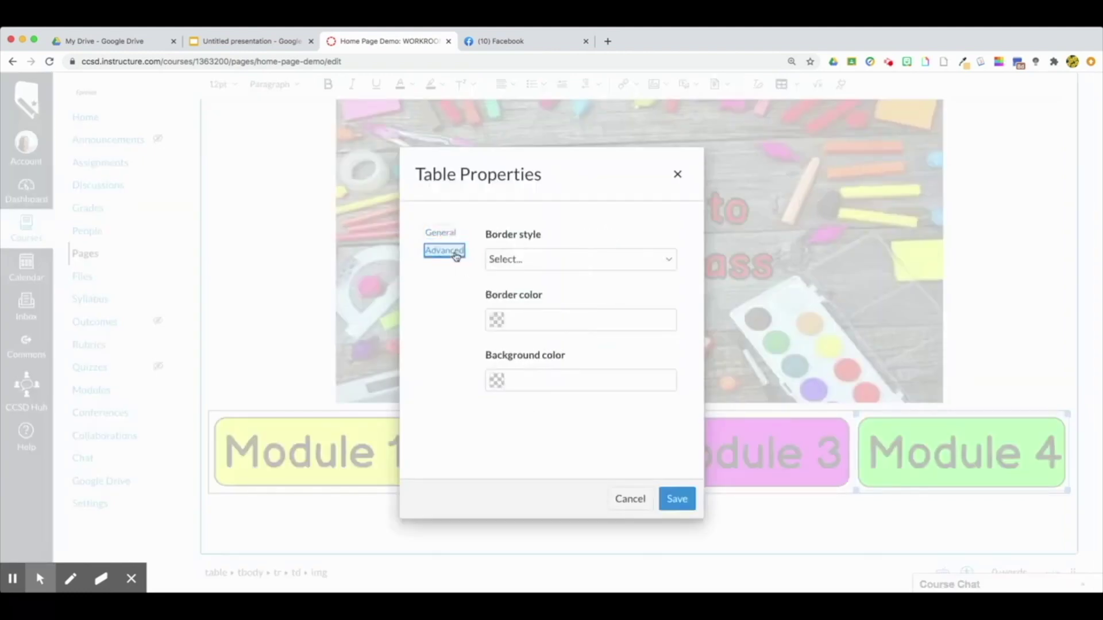
{"action": "left_click", "coordinate": [524, 257]}
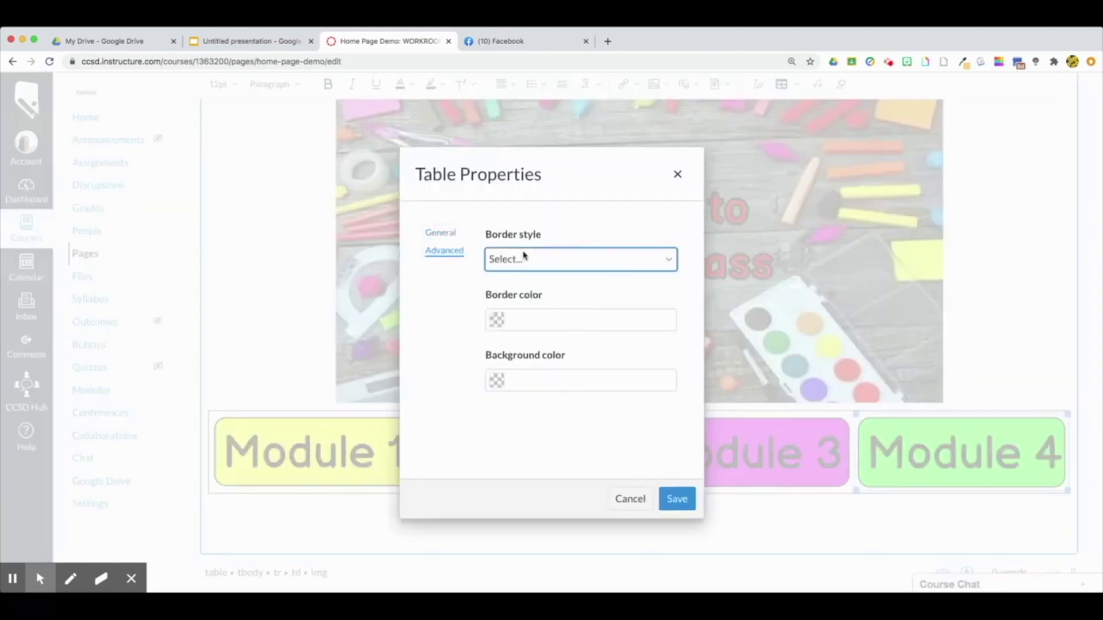
{"action": "left_click", "coordinate": [522, 394]}
{"action": "left_click", "coordinate": [512, 322]}
{"action": "left_click", "coordinate": [497, 320]}
{"action": "left_click", "coordinate": [519, 421]}
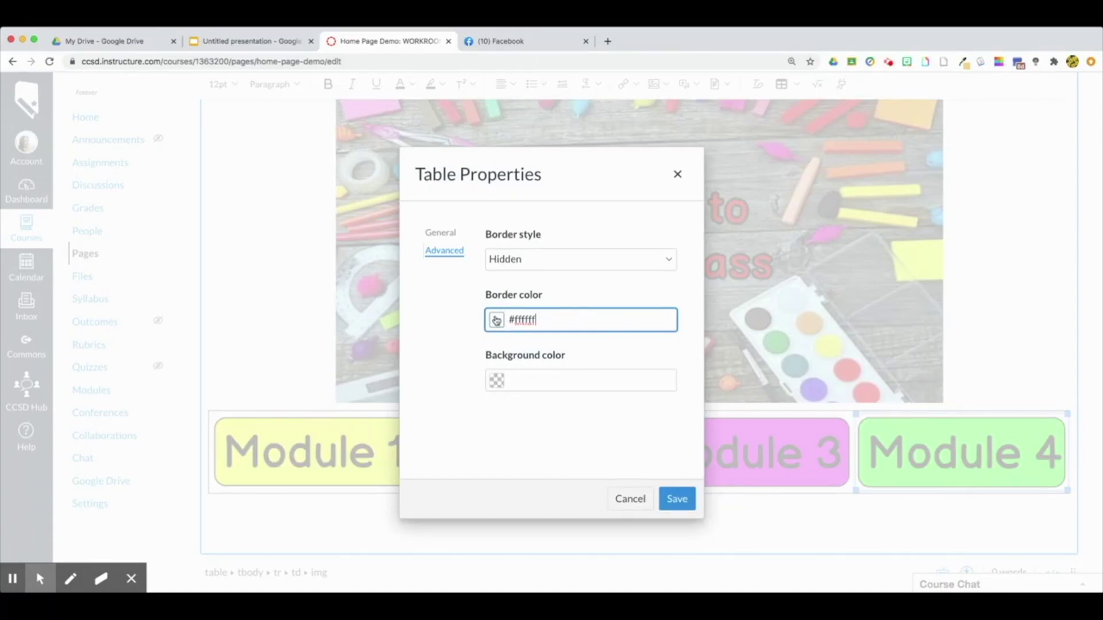
{"action": "left_click", "coordinate": [676, 499]}
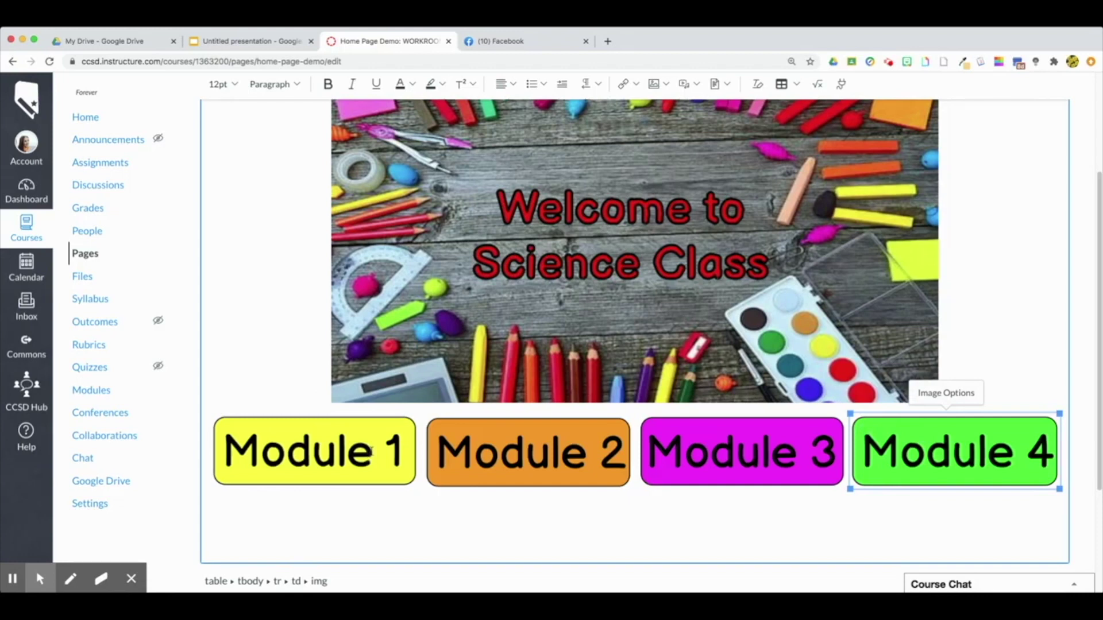
{"action": "left_click", "coordinate": [40, 579]}
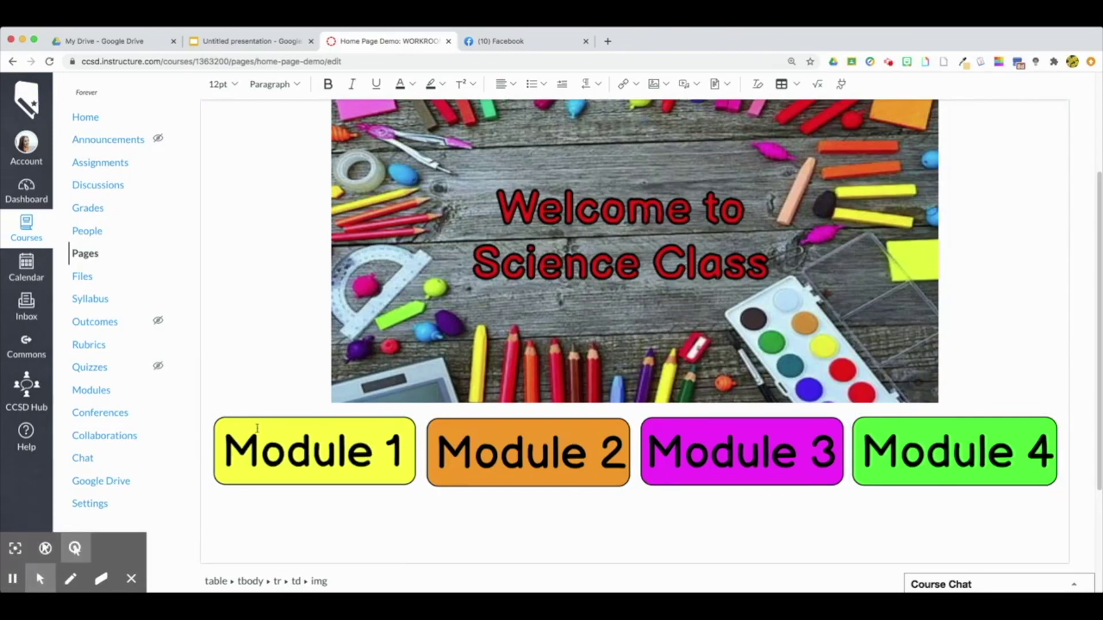
Link the yellow Module 1 image to the course page 'Module 1: Forces & Motion'
{"action": "left_click", "coordinate": [315, 443]}
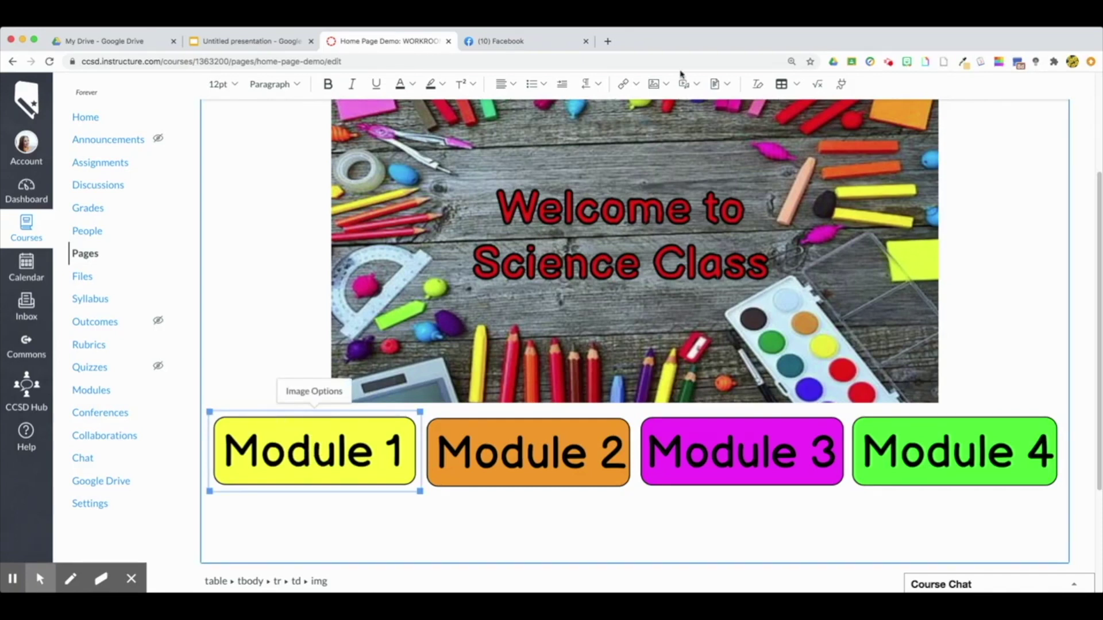
{"action": "left_click", "coordinate": [626, 86]}
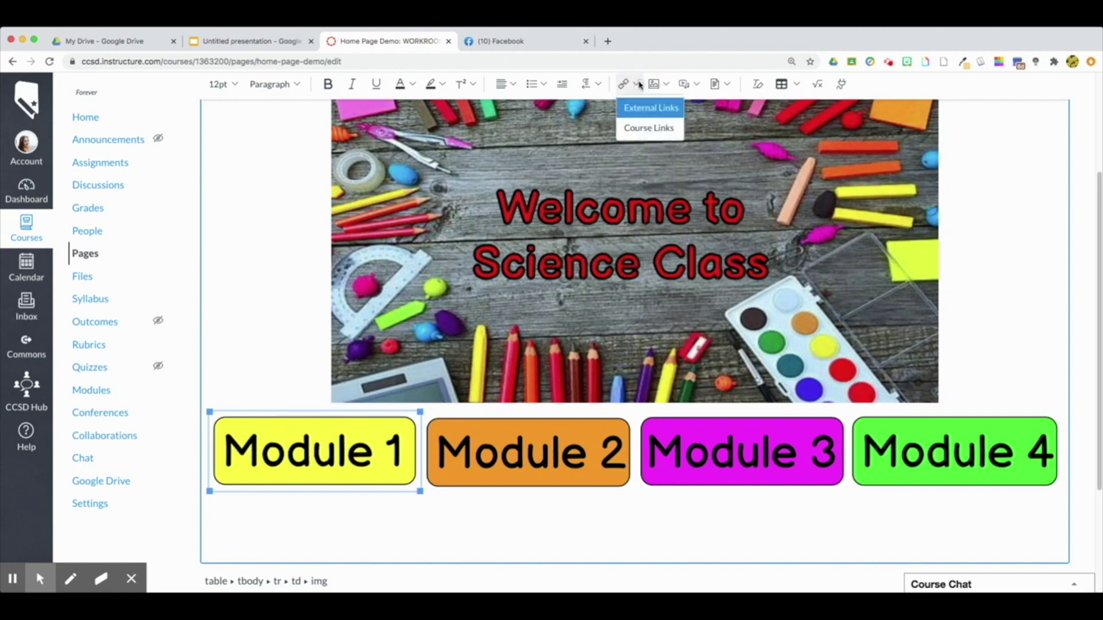
{"action": "left_click", "coordinate": [645, 129]}
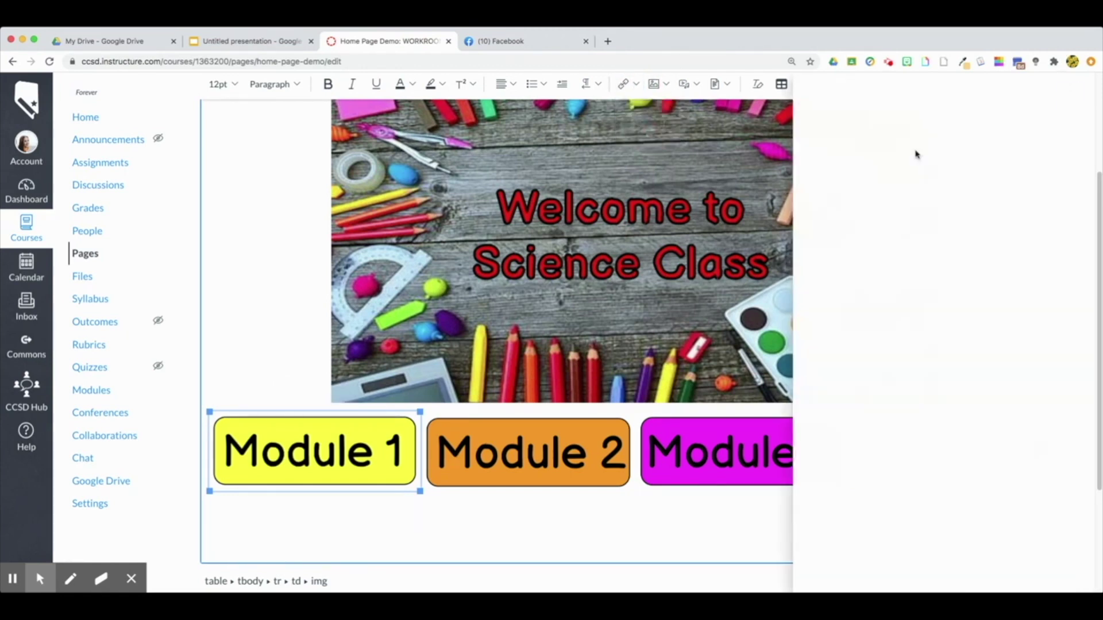
{"action": "left_click", "coordinate": [804, 183]}
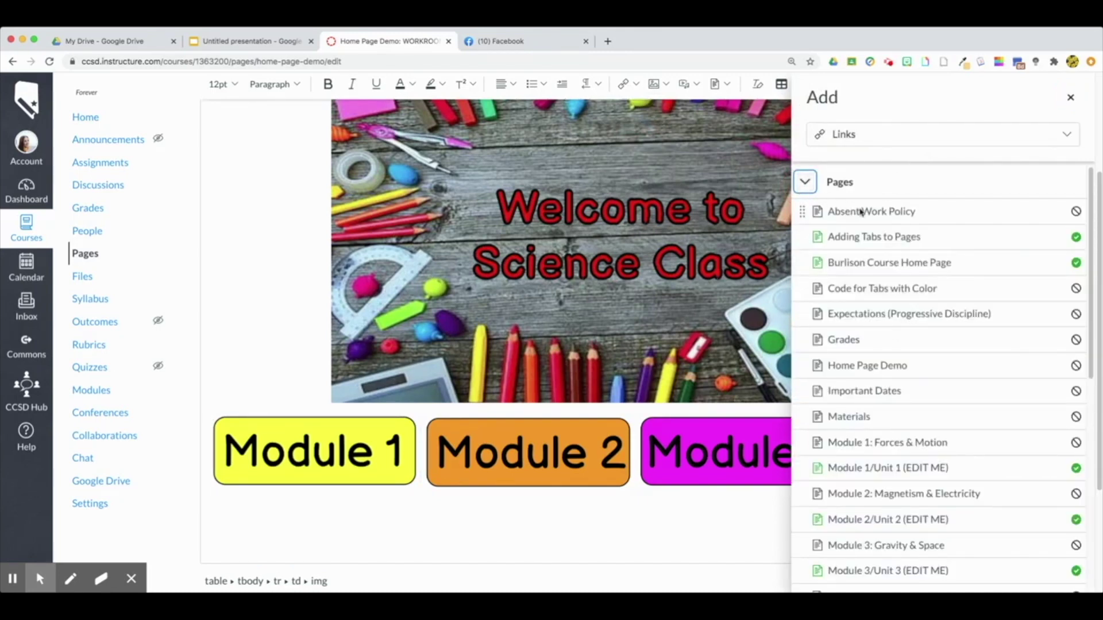
{"action": "scroll", "coordinate": [850, 253], "scroll_direction": "down", "scroll_amount": 4}
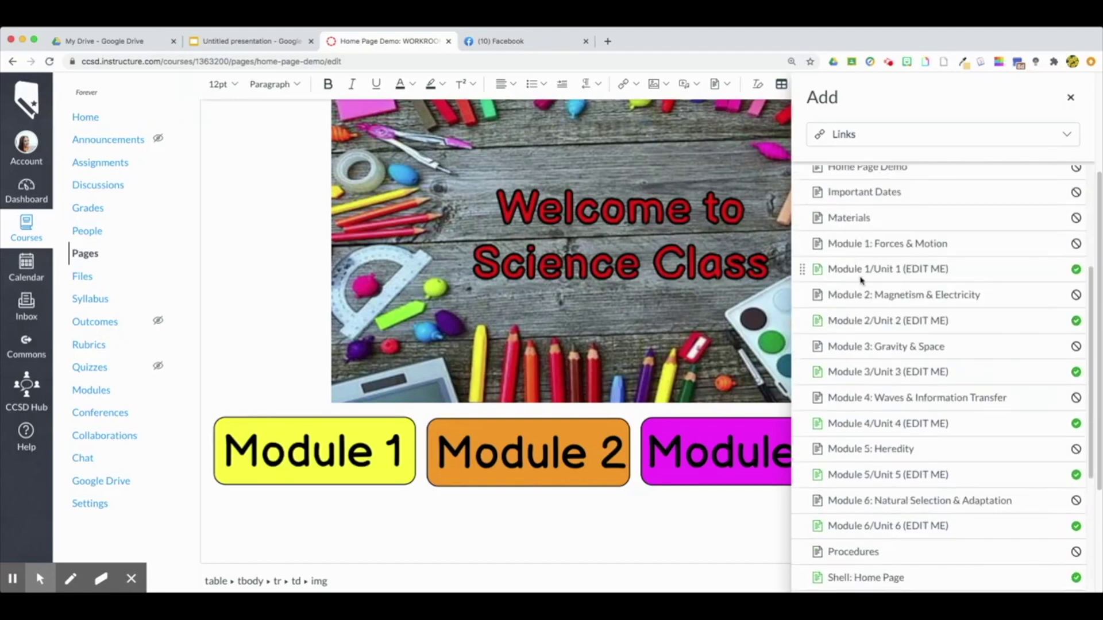
{"action": "left_click", "coordinate": [850, 246]}
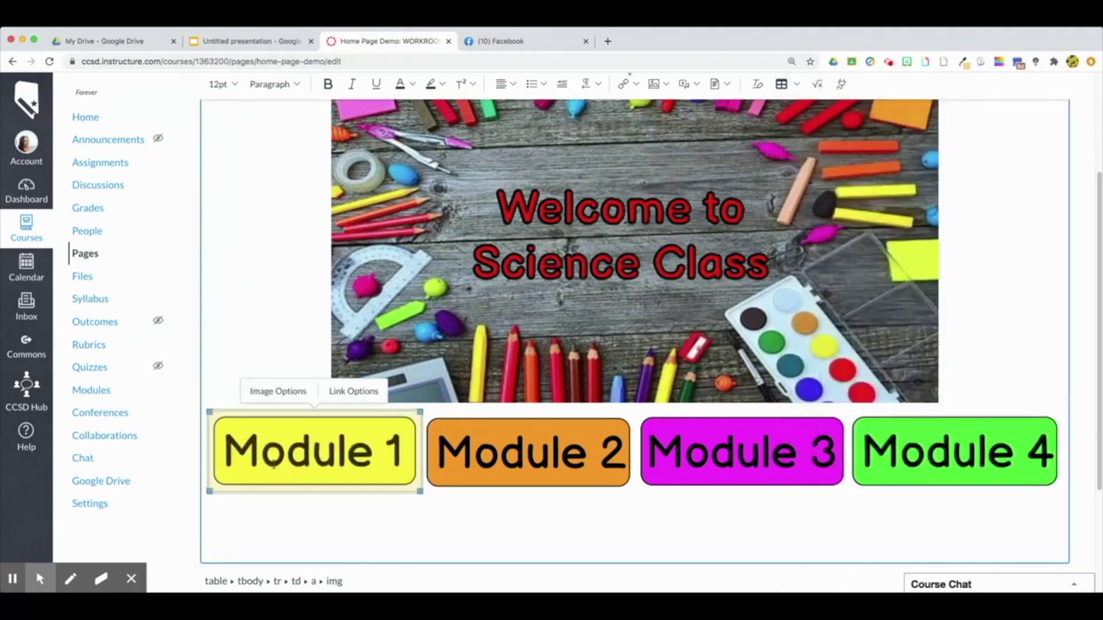
{"action": "scroll", "coordinate": [502, 490], "scroll_direction": "down", "scroll_amount": 2}
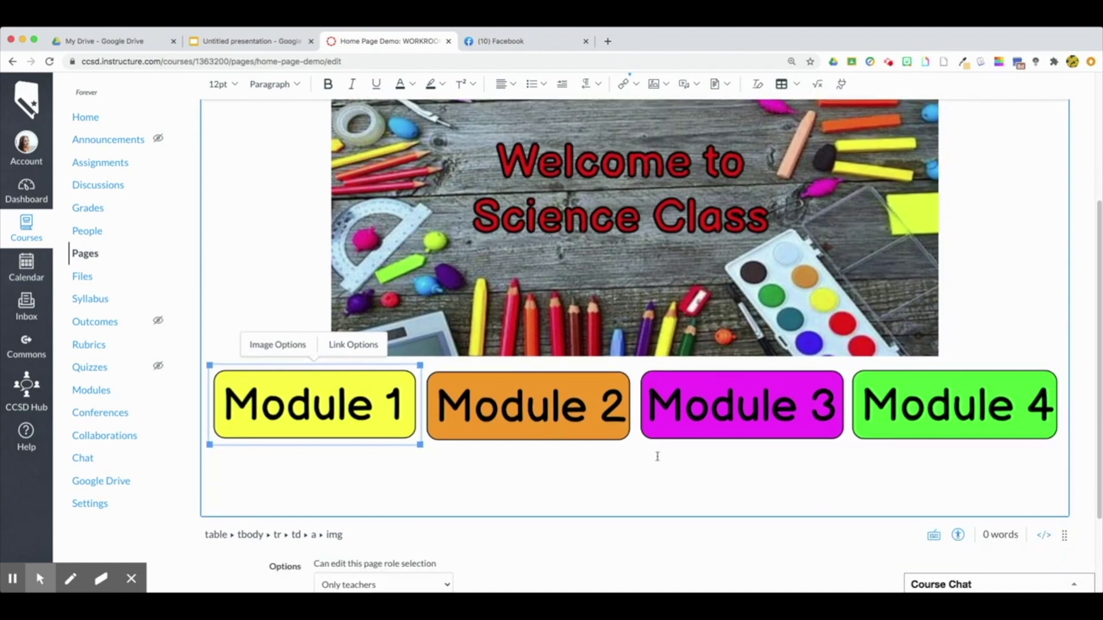
{"action": "scroll", "coordinate": [850, 446], "scroll_direction": "down", "scroll_amount": 3}
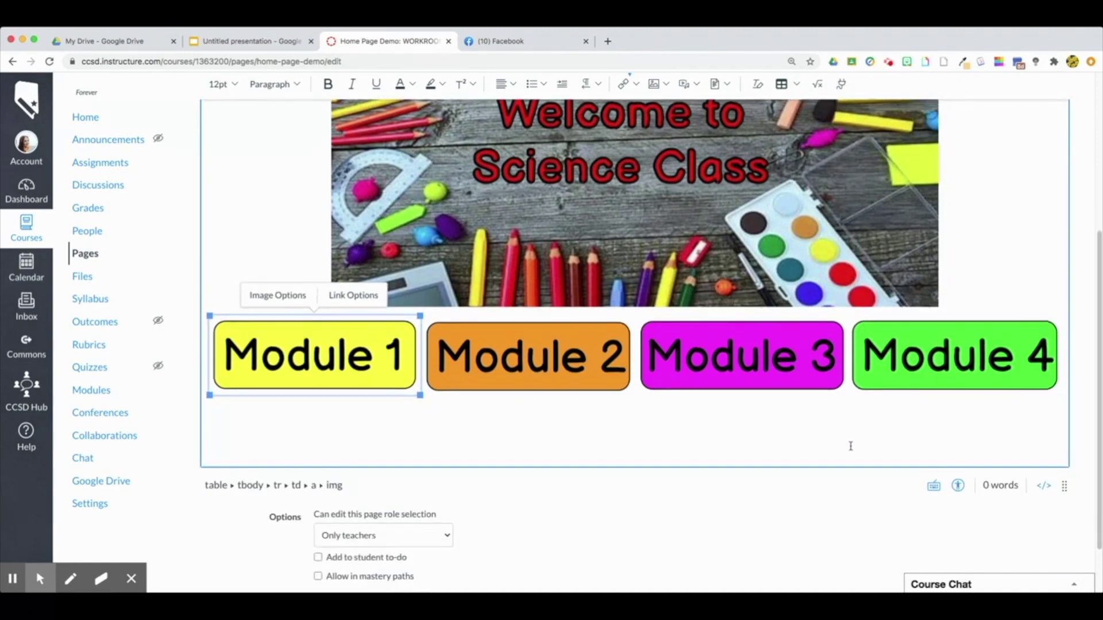